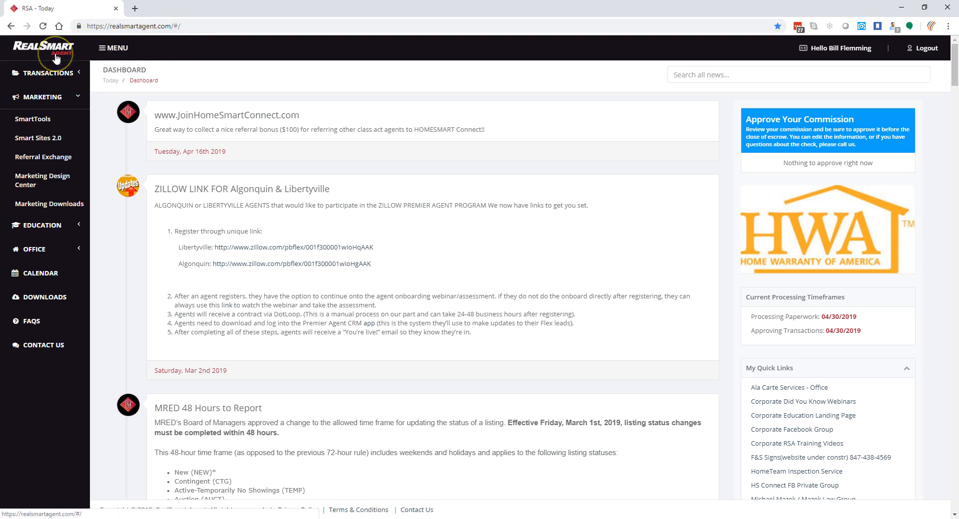
- Go through Marketing Design Center and Property Listing Marketing to the seven Postcards templates
{"action": "left_click", "coordinate": [78, 98]}
{"action": "left_click", "coordinate": [80, 100]}
{"action": "left_click", "coordinate": [78, 99]}
{"action": "left_click", "coordinate": [79, 98]}
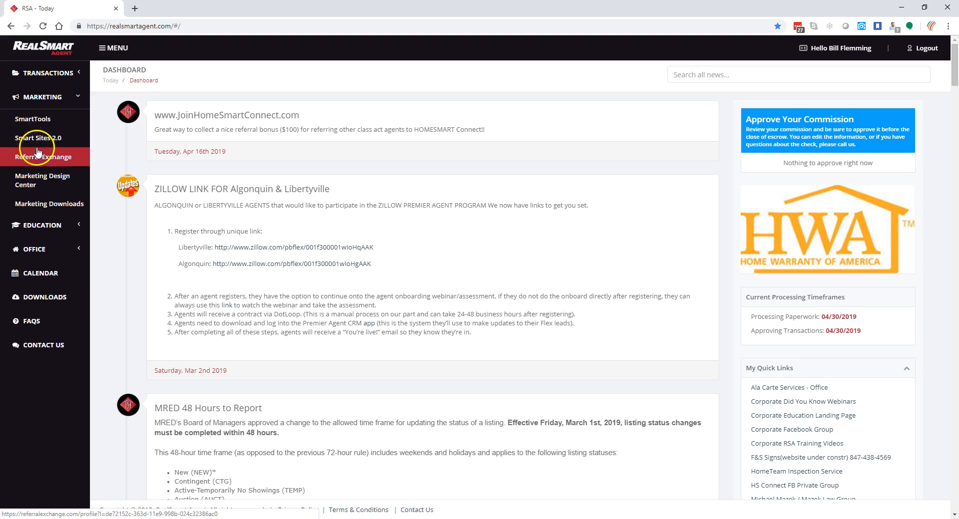
{"action": "left_click", "coordinate": [38, 179]}
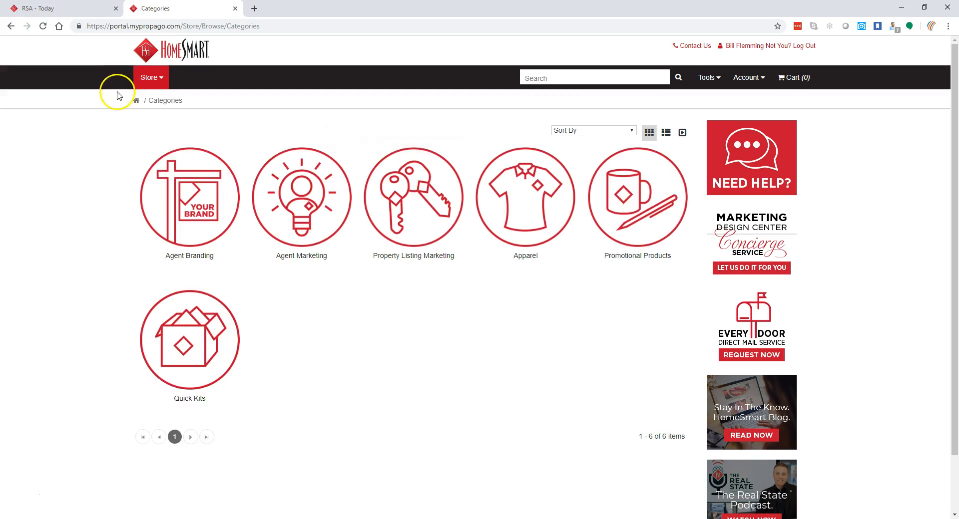
{"action": "left_click", "coordinate": [423, 259]}
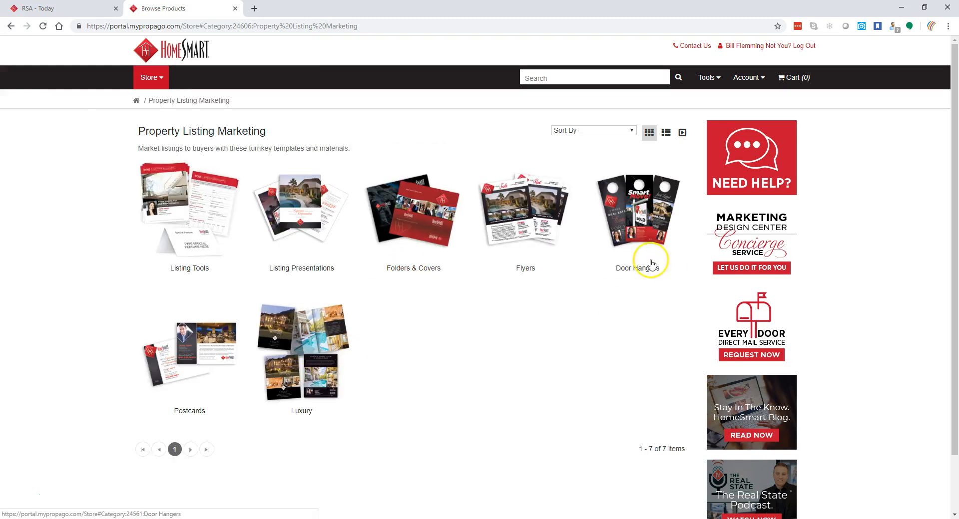
{"action": "left_click", "coordinate": [188, 412]}
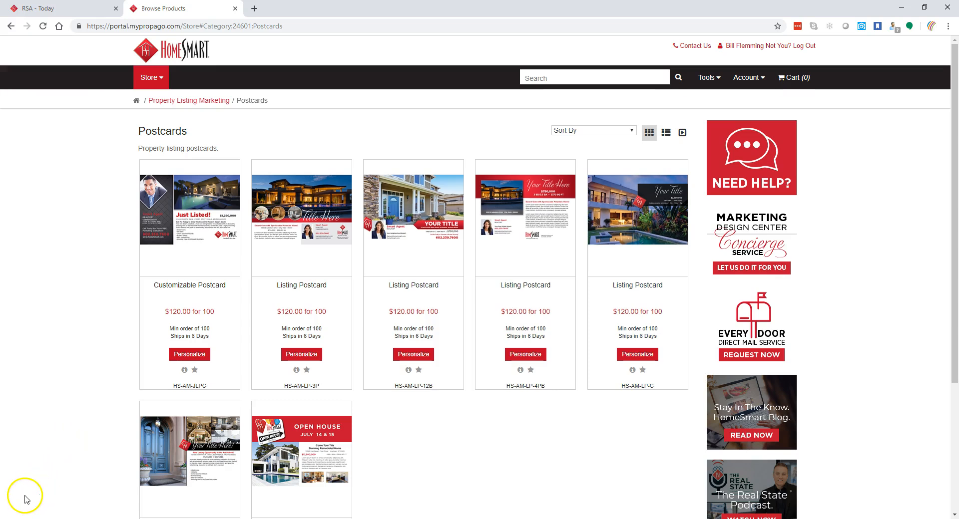
- Show the Customizable Postcard's details: 9x6 double-sided, $120.00 for 100 up to $200.00 for 1000
{"action": "left_click", "coordinate": [59, 363]}
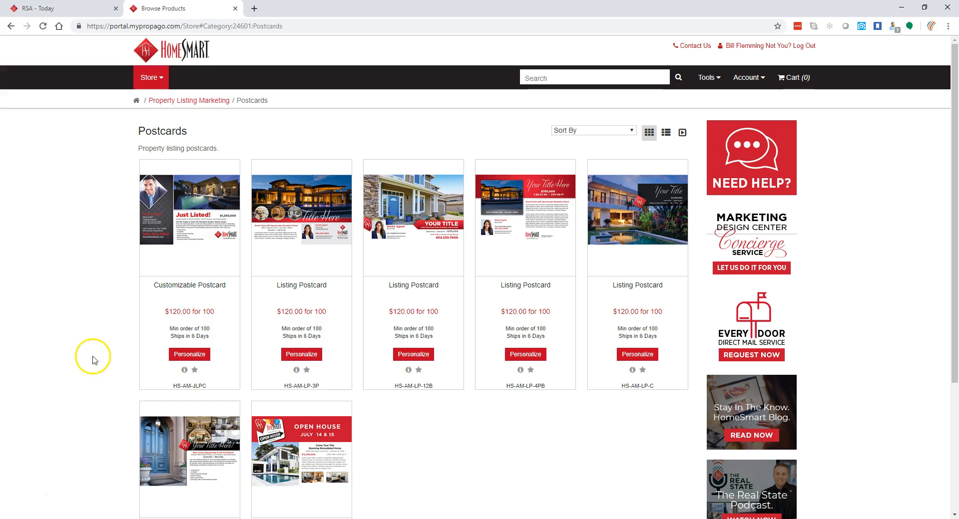
{"action": "scroll", "coordinate": [95, 360], "scroll_direction": "down", "scroll_amount": 1}
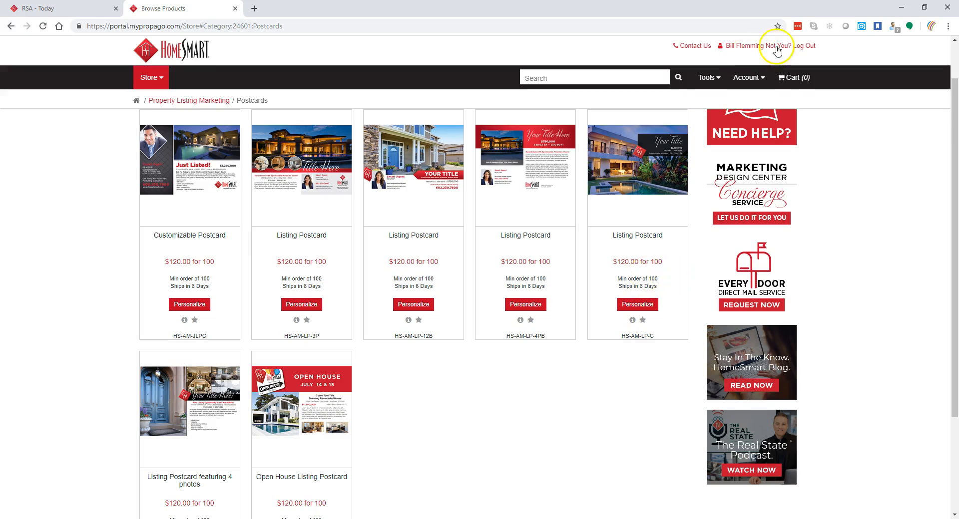
{"action": "left_click", "coordinate": [767, 81]}
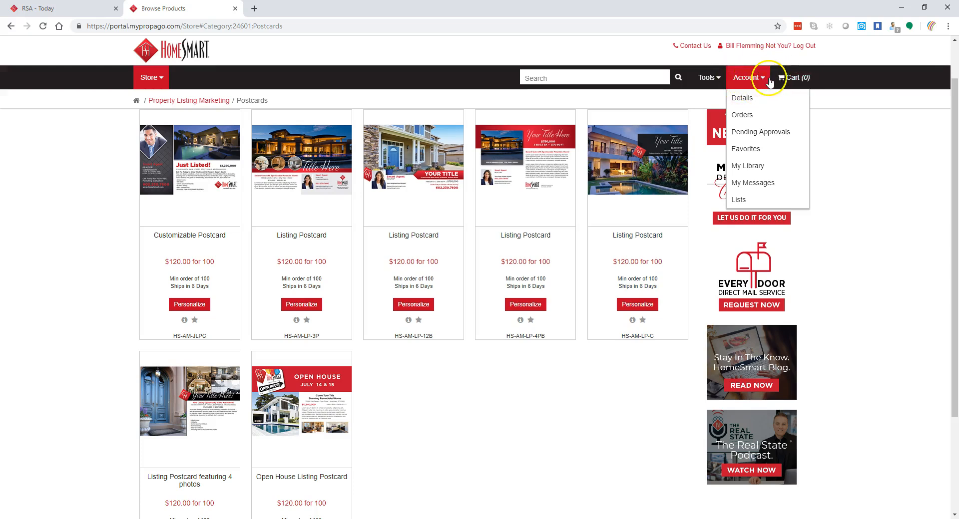
{"action": "left_click", "coordinate": [772, 169]}
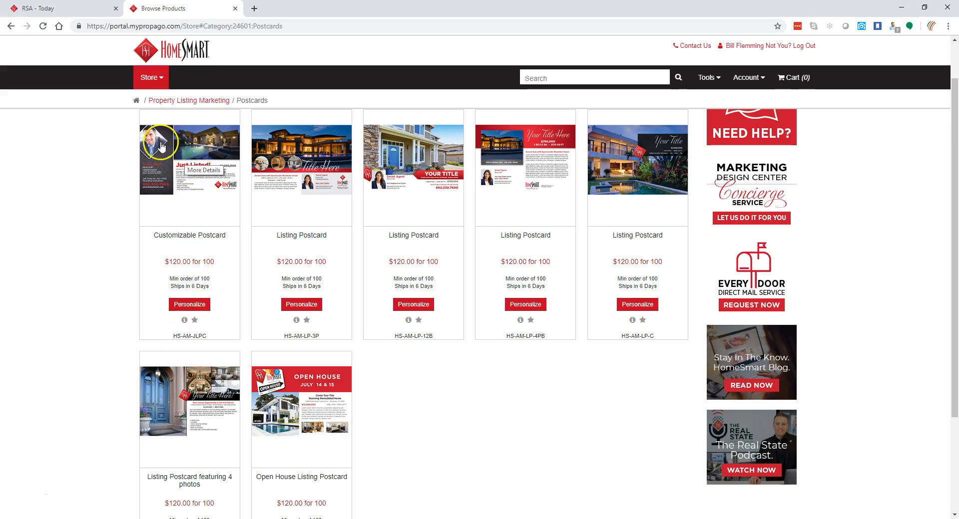
{"action": "left_click", "coordinate": [196, 151]}
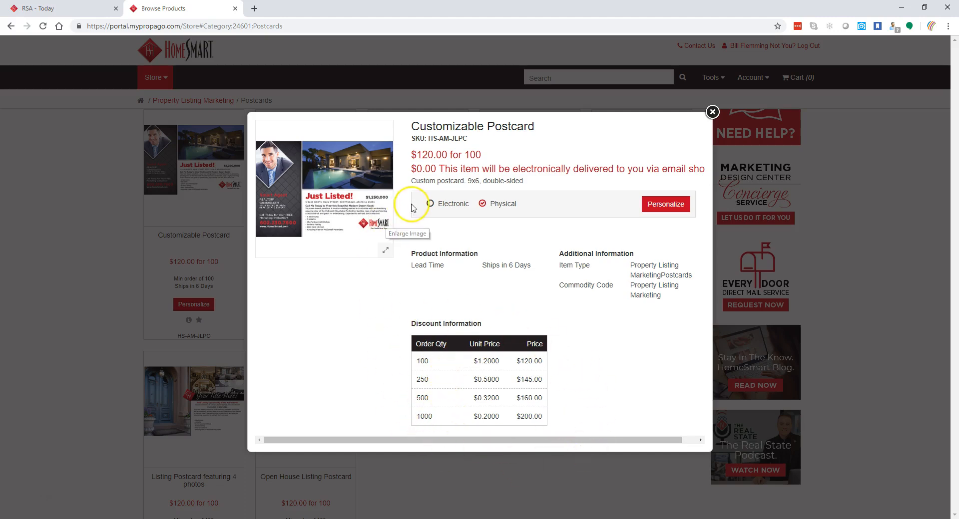
- Choose Electronic on the Customizable Postcard, highlight its 9x6 size, then close the details
{"action": "left_click", "coordinate": [431, 205]}
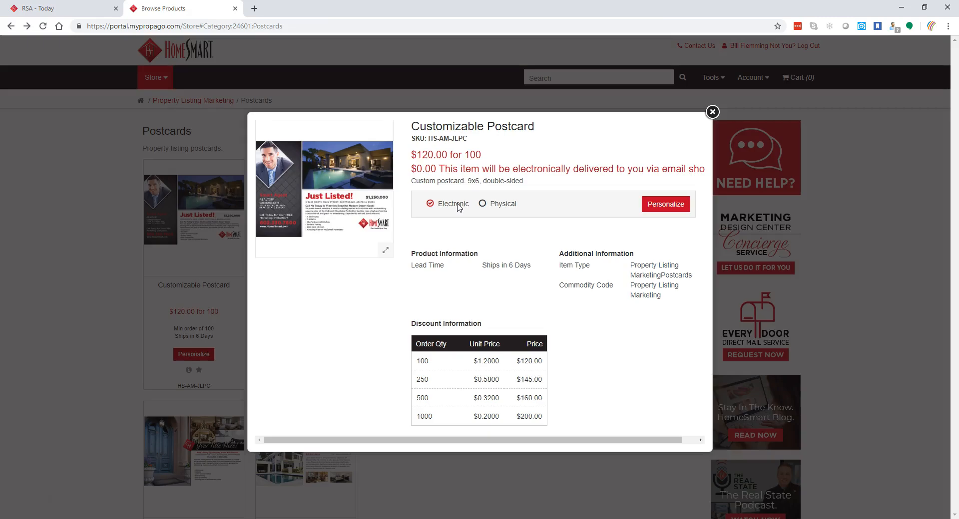
{"action": "left_click_drag", "start_coordinate": [468, 181], "coordinate": [480, 183]}
{"action": "left_click", "coordinate": [637, 156]}
{"action": "left_click", "coordinate": [713, 113]}
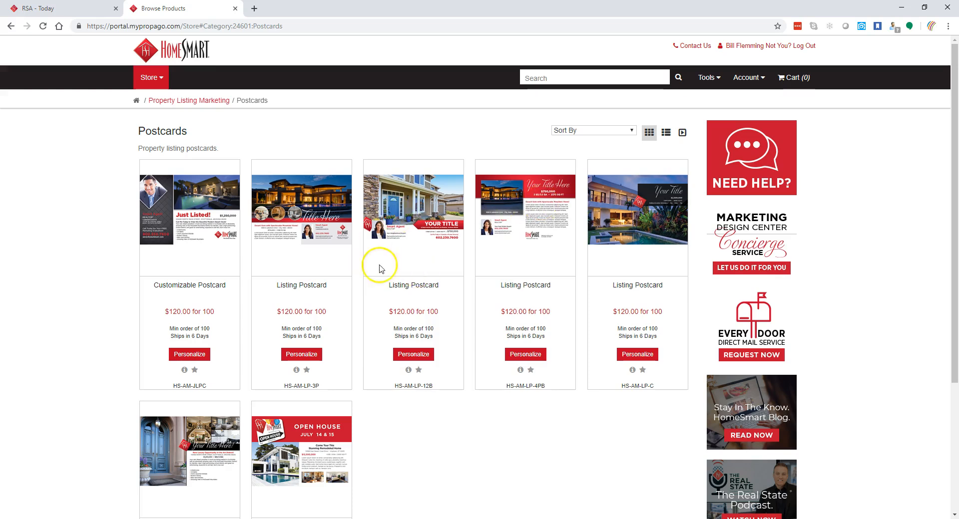
- Personalize the three-photo Listing Postcard (HS-AM-LP-3P) with Electronic delivery selected
{"action": "mouse_move", "coordinate": [289, 197]}
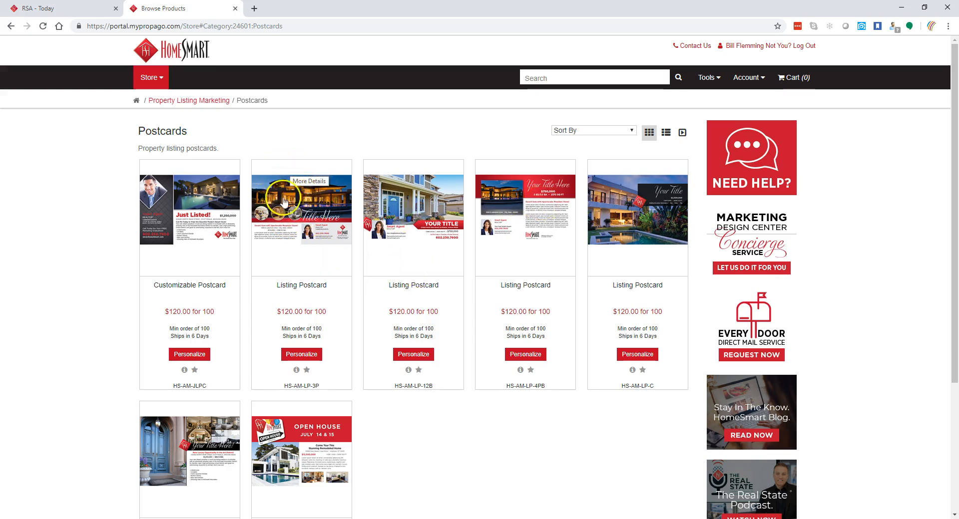
{"action": "left_click", "coordinate": [287, 202]}
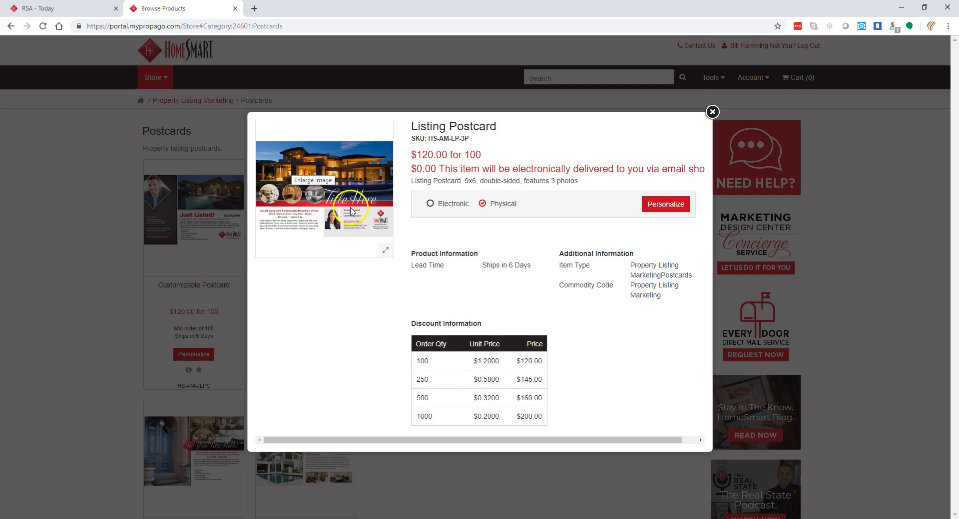
{"action": "left_click", "coordinate": [430, 204]}
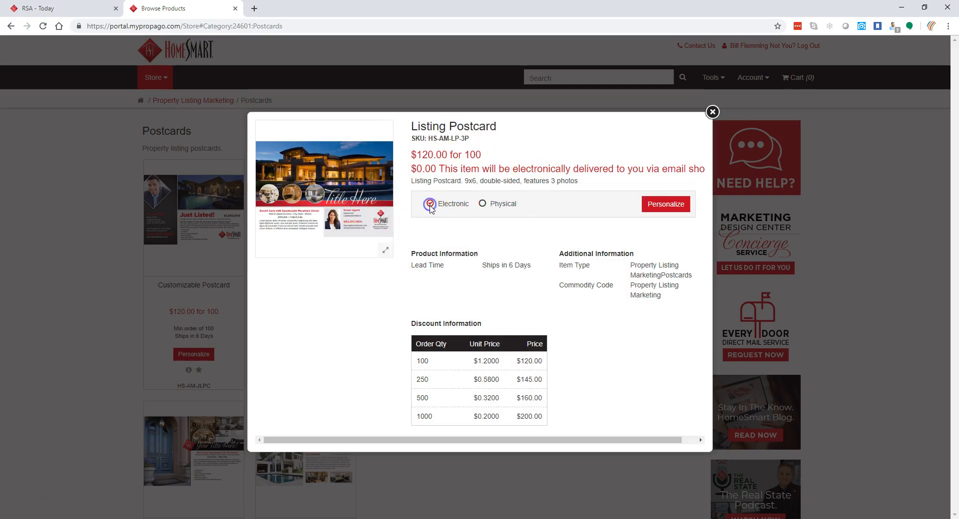
{"action": "left_click", "coordinate": [676, 209]}
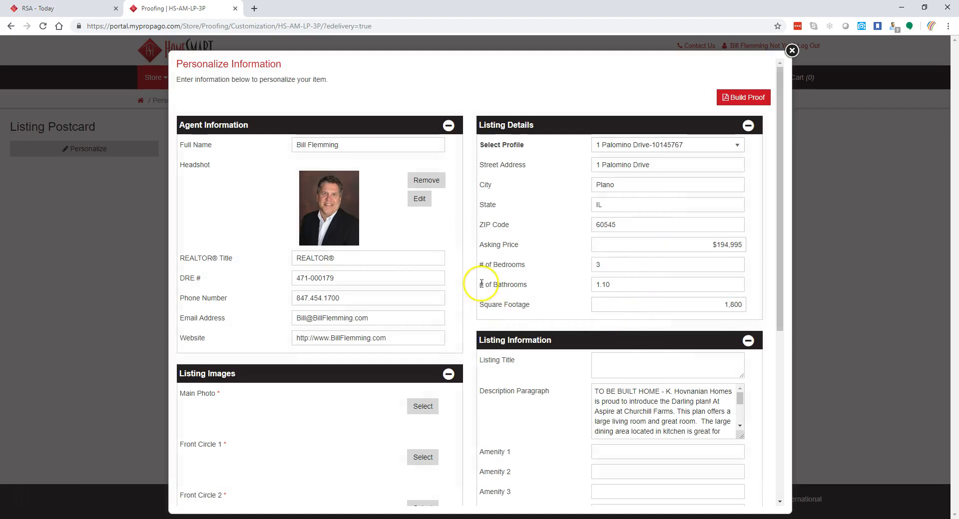
{"action": "left_click", "coordinate": [316, 338]}
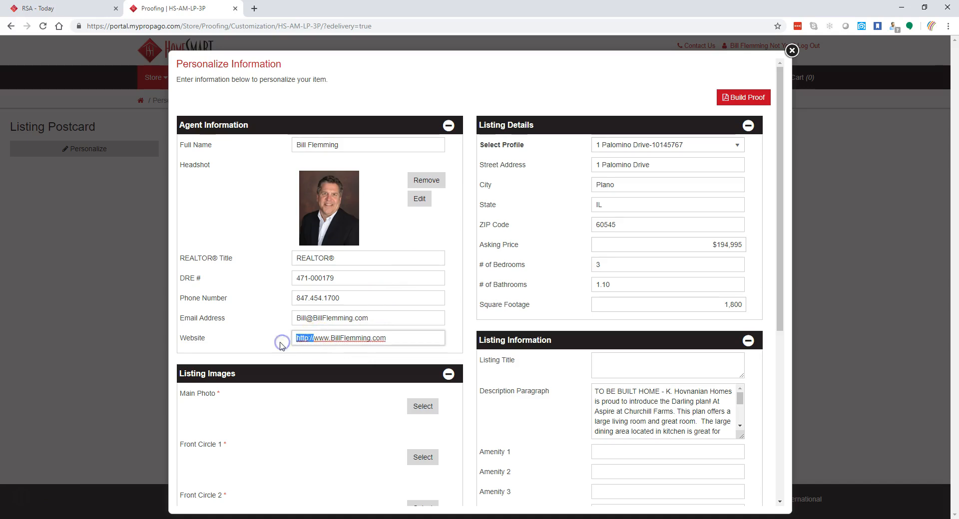
{"action": "key", "text": "BackSpace"}
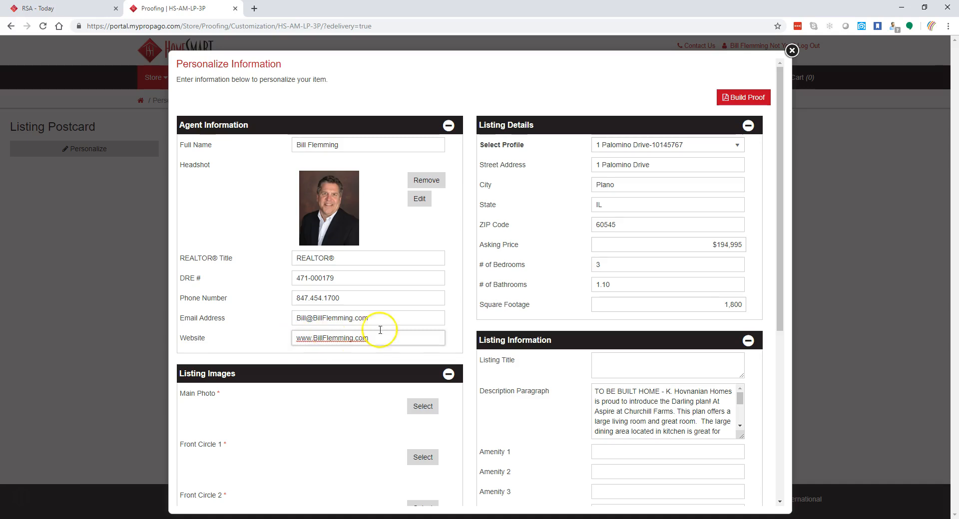
{"action": "left_click", "coordinate": [737, 145]}
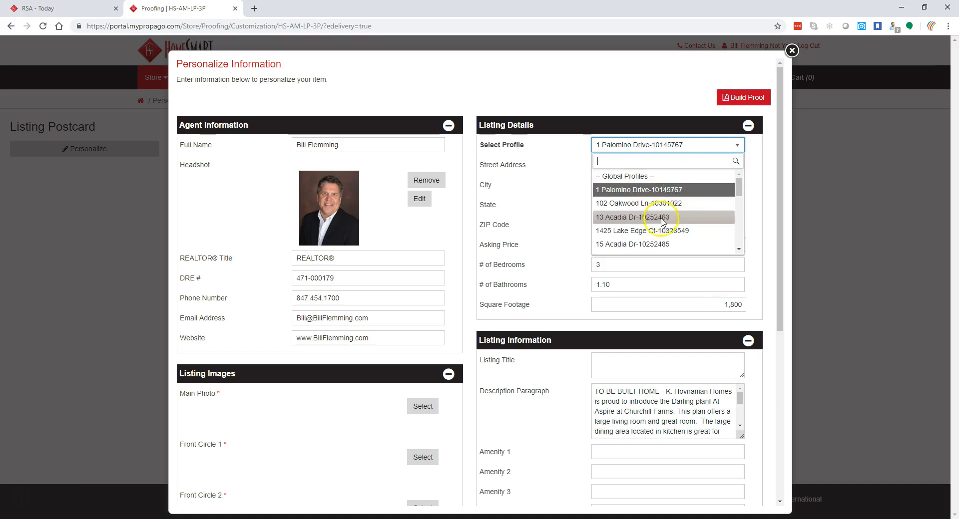
{"action": "left_click", "coordinate": [629, 244]}
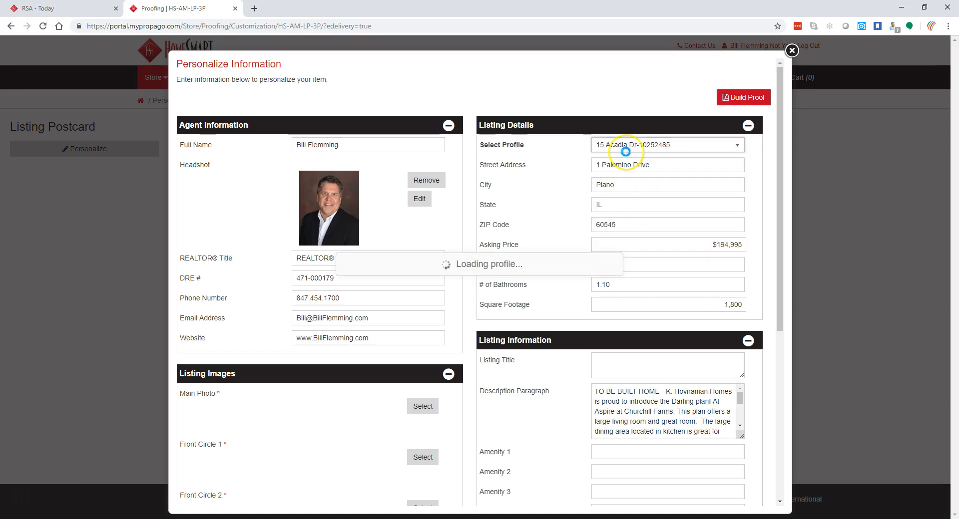
{"action": "left_click", "coordinate": [737, 145]}
{"action": "left_click", "coordinate": [743, 189]}
{"action": "mouse_move", "coordinate": [740, 189]}
{"action": "left_mouse_down"}
{"action": "mouse_move", "coordinate": [743, 240]}
{"action": "mouse_move", "coordinate": [742, 179]}
{"action": "left_mouse_up"}
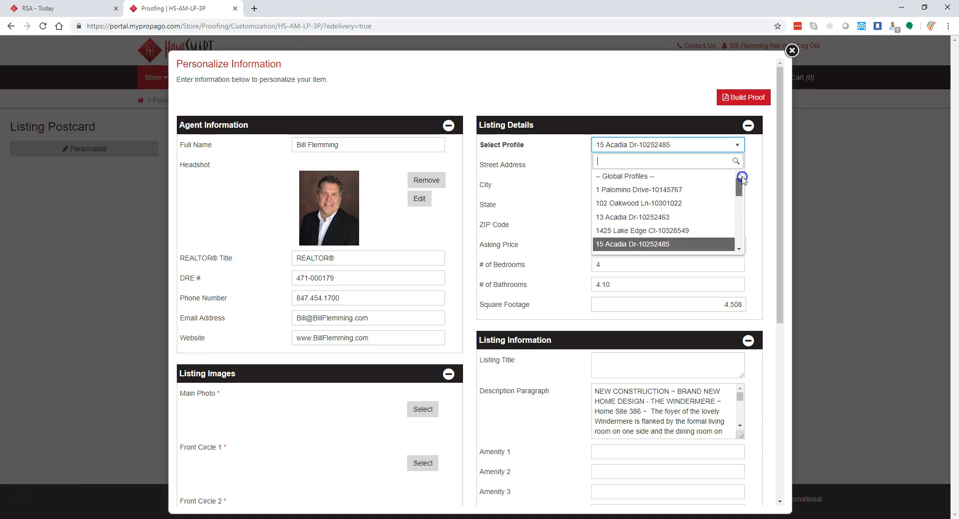
{"action": "left_click", "coordinate": [605, 190]}
- Set the Main Photo to the two-storey stone-and-siding house exterior and save the crop
{"action": "left_click", "coordinate": [624, 244]}
{"action": "scroll", "coordinate": [577, 234], "scroll_direction": "down", "scroll_amount": 3}
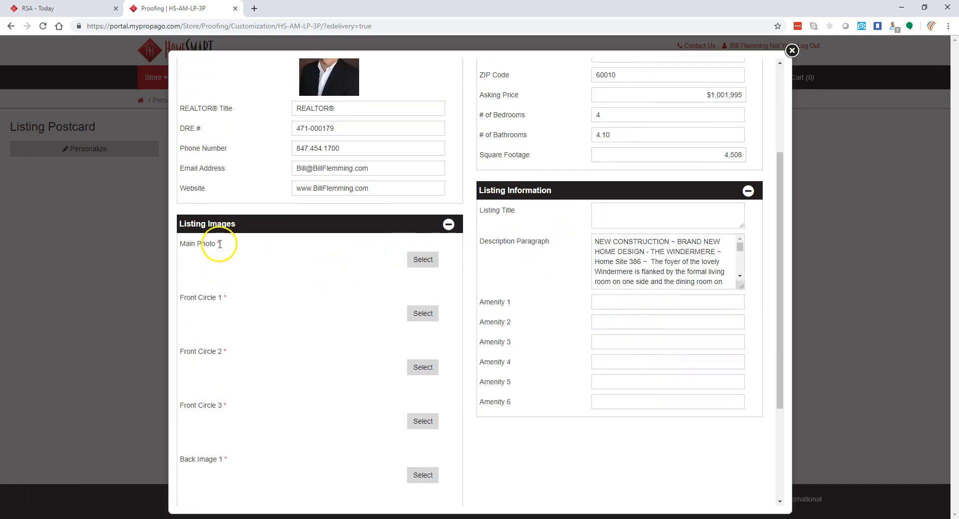
{"action": "left_click", "coordinate": [423, 259]}
{"action": "left_click", "coordinate": [66, 294]}
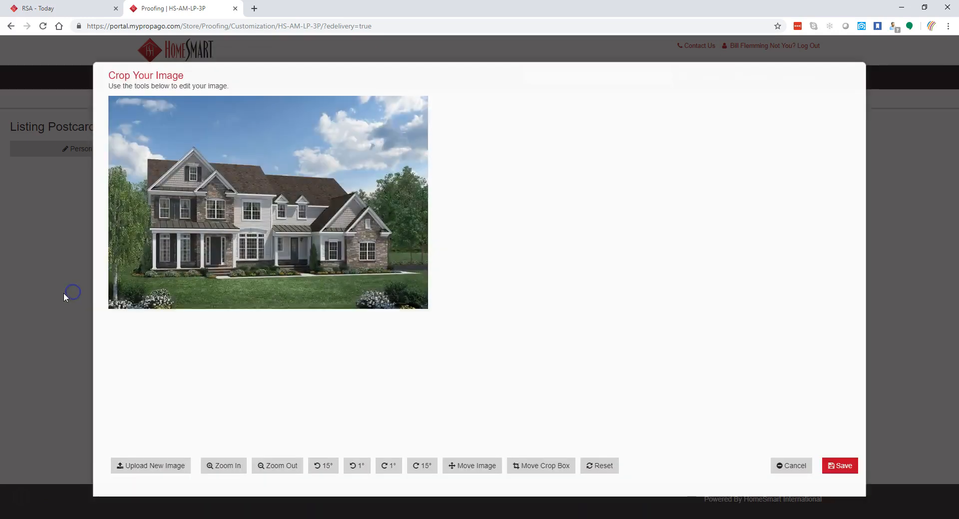
{"action": "left_click", "coordinate": [827, 466]}
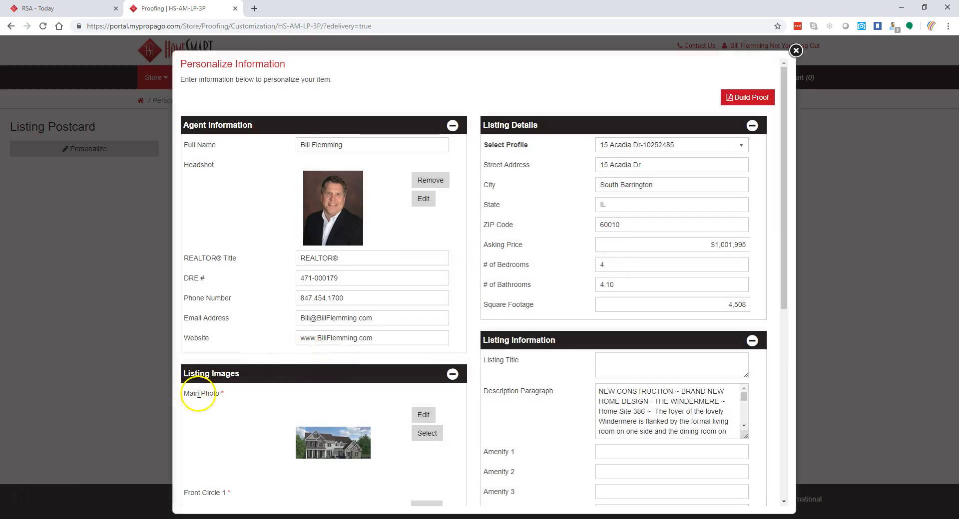
{"action": "scroll", "coordinate": [240, 395], "scroll_direction": "down", "scroll_amount": 2}
{"action": "scroll", "coordinate": [300, 383], "scroll_direction": "down", "scroll_amount": 2}
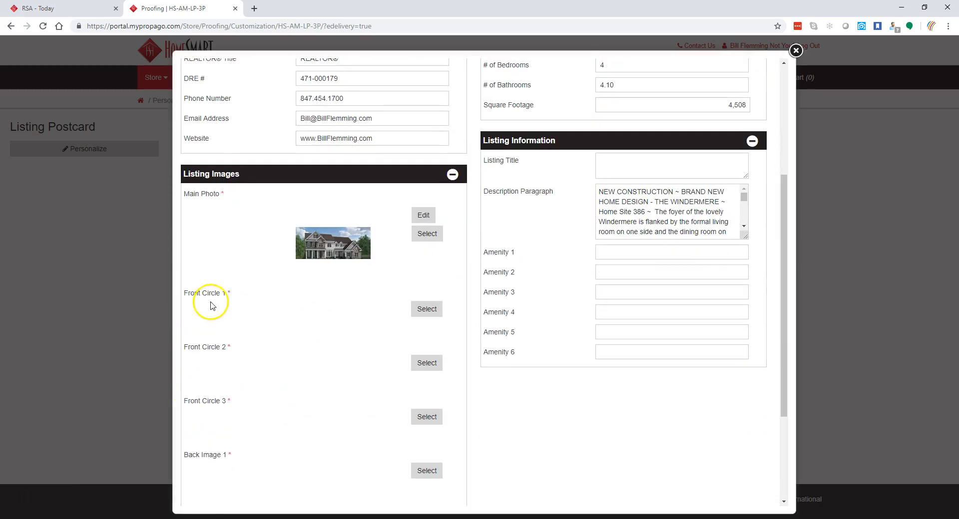
- Assign the foyer photo to Front Circle 1 and try different crop positions and zoom levels
{"action": "left_click", "coordinate": [431, 310]}
{"action": "left_click", "coordinate": [194, 297]}
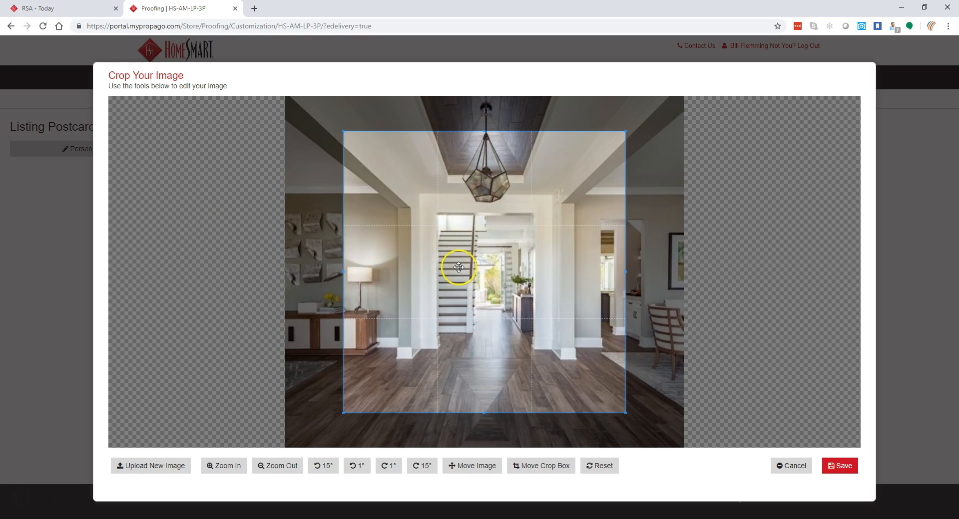
{"action": "mouse_move", "coordinate": [466, 272]}
{"action": "left_mouse_down"}
{"action": "mouse_move", "coordinate": [445, 245]}
{"action": "mouse_move", "coordinate": [449, 303]}
{"action": "mouse_move", "coordinate": [512, 277]}
{"action": "mouse_move", "coordinate": [457, 264]}
{"action": "left_mouse_up"}
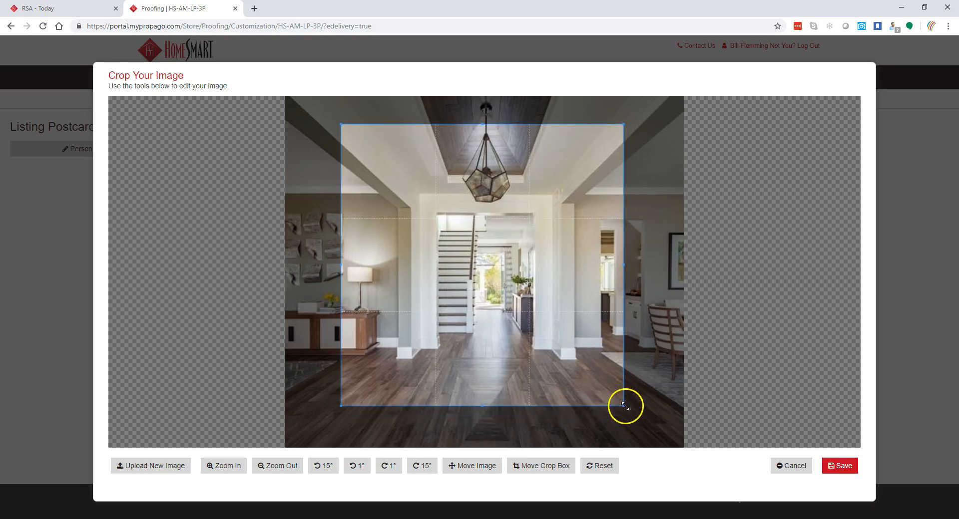
{"action": "left_click_drag", "start_coordinate": [622, 405], "coordinate": [667, 424]}
{"action": "left_click_drag", "start_coordinate": [518, 331], "coordinate": [456, 300]}
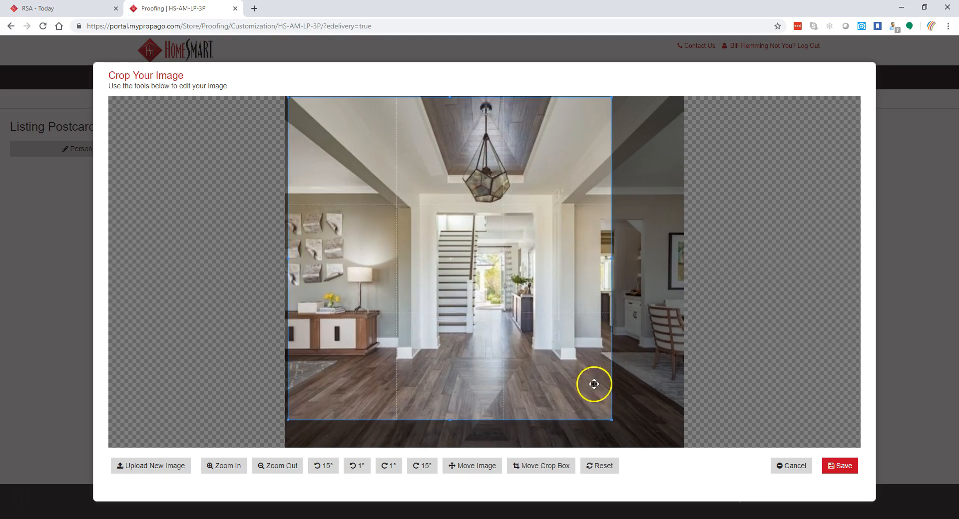
{"action": "left_click_drag", "start_coordinate": [613, 421], "coordinate": [691, 455]}
{"action": "left_click_drag", "start_coordinate": [466, 285], "coordinate": [492, 296]}
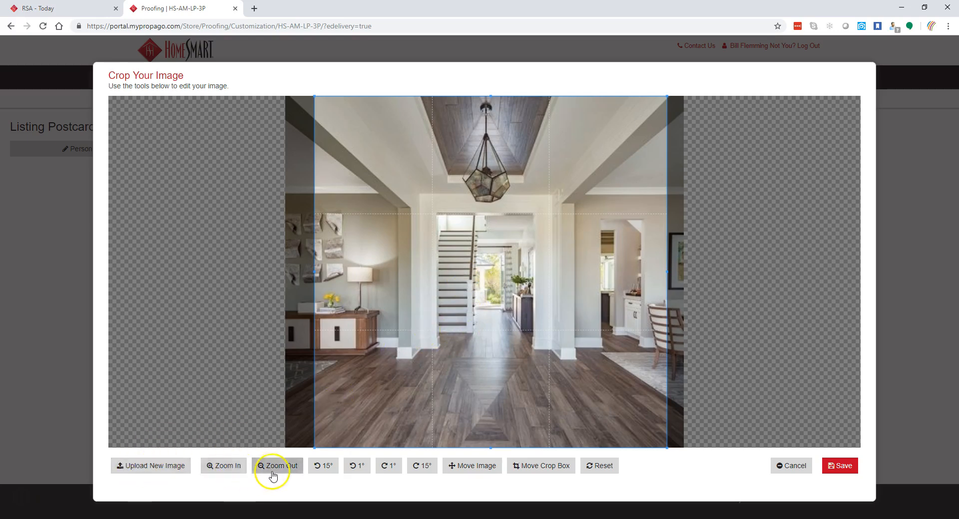
{"action": "left_click", "coordinate": [215, 466]}
{"action": "left_click", "coordinate": [215, 466]}
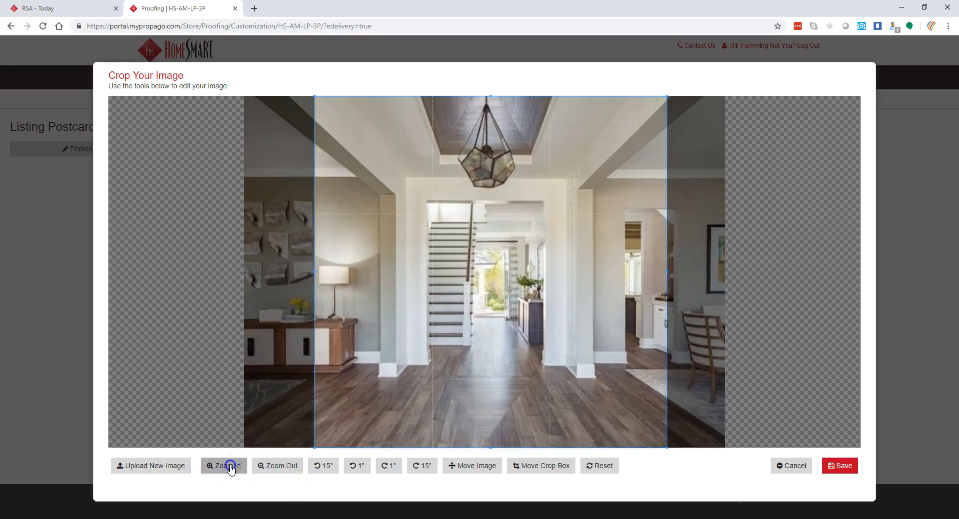
{"action": "left_click", "coordinate": [214, 465]}
{"action": "left_click", "coordinate": [274, 468]}
{"action": "left_click", "coordinate": [273, 468]}
{"action": "left_click", "coordinate": [273, 468]}
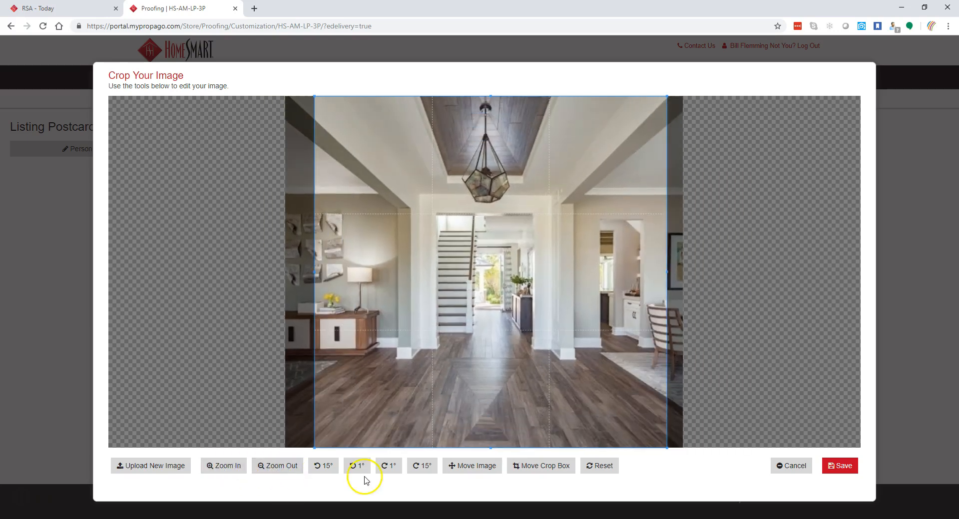
{"action": "left_click", "coordinate": [474, 466]}
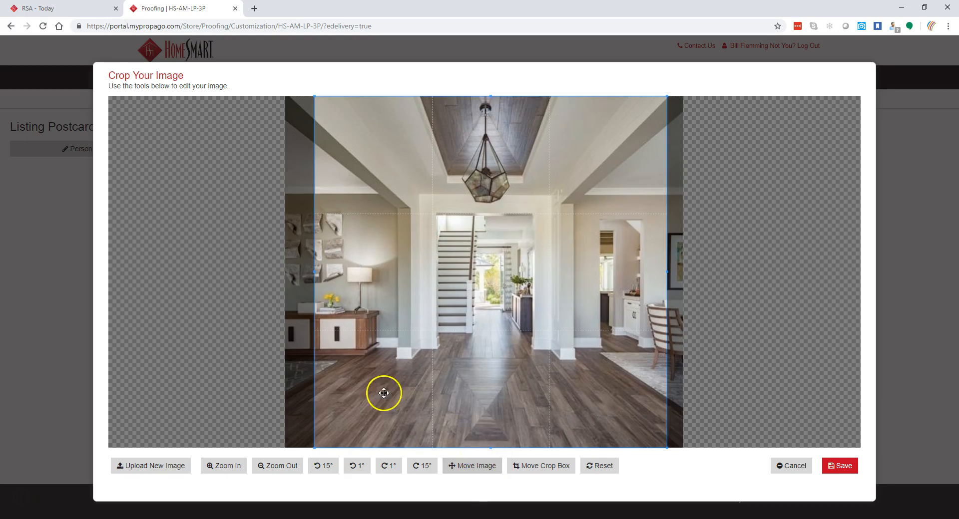
{"action": "left_click_drag", "start_coordinate": [287, 274], "coordinate": [325, 290]}
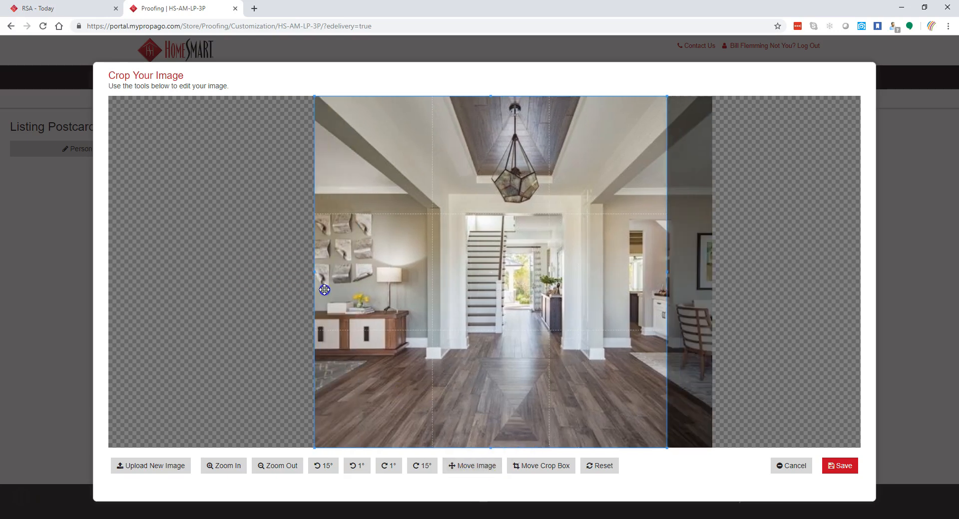
{"action": "left_click", "coordinate": [398, 330]}
- Reset the foyer crop, enlarge the square around the hallway and staircase, and save
{"action": "left_click", "coordinate": [599, 473]}
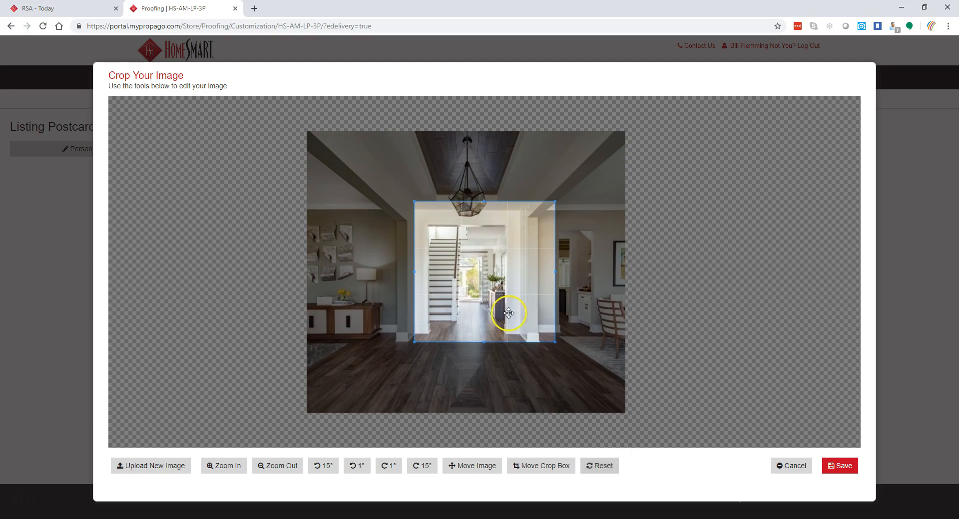
{"action": "left_click_drag", "start_coordinate": [555, 343], "coordinate": [622, 405]}
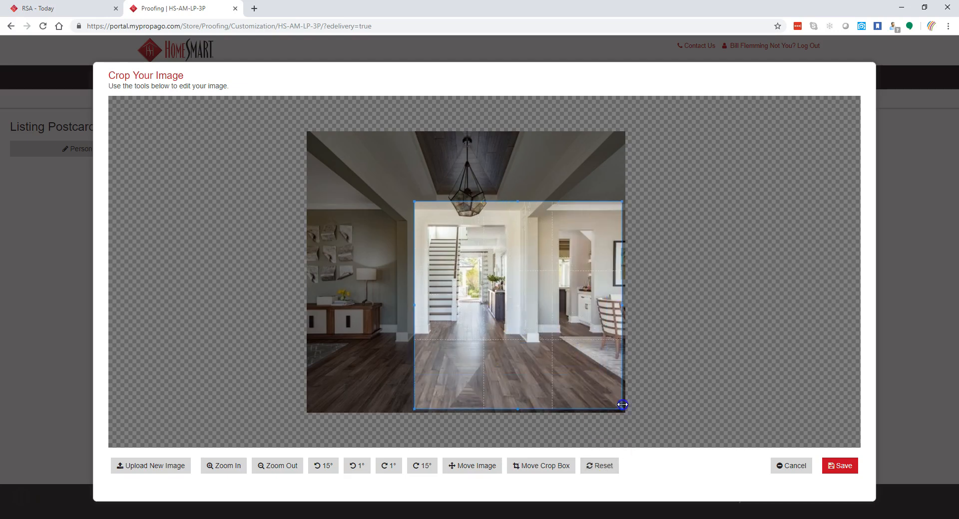
{"action": "left_click_drag", "start_coordinate": [414, 202], "coordinate": [380, 207]}
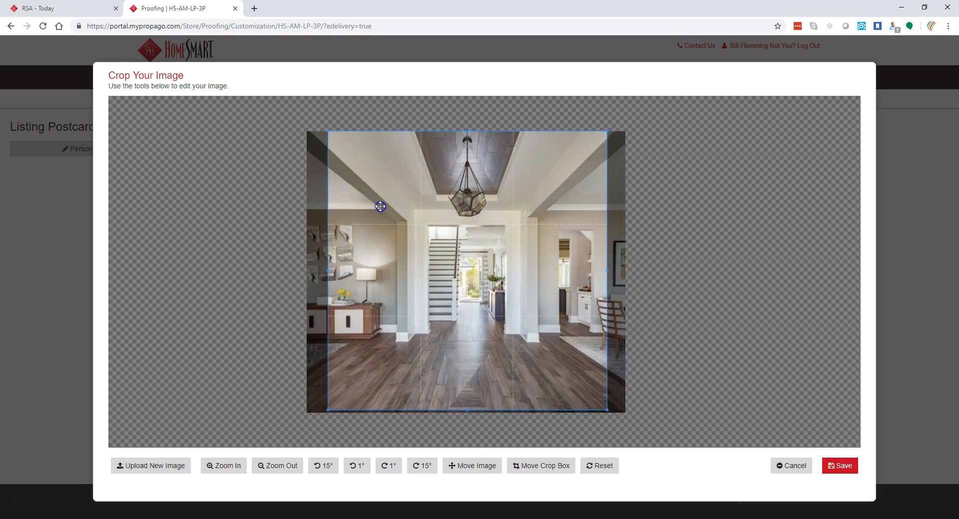
{"action": "left_click", "coordinate": [844, 466]}
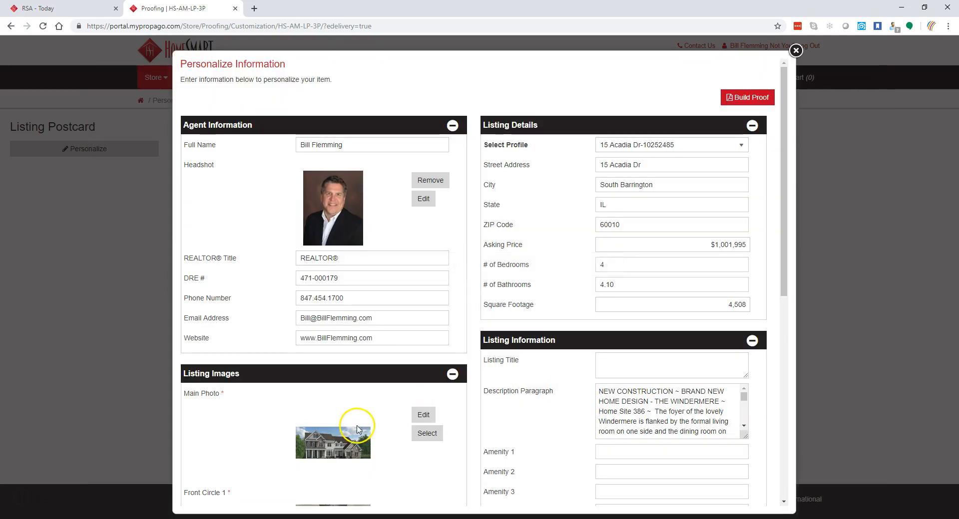
{"action": "scroll", "coordinate": [359, 422], "scroll_direction": "down", "scroll_amount": 3}
{"action": "scroll", "coordinate": [359, 422], "scroll_direction": "down", "scroll_amount": 1}
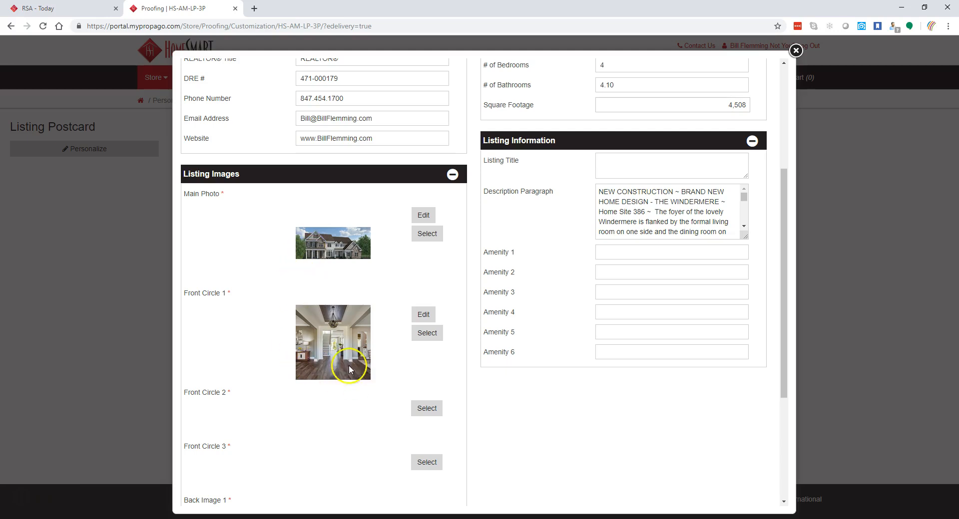
- Put the kitchen photo into Front Circle 2, cropping a larger square that includes the dining table
{"action": "left_click", "coordinate": [436, 408]}
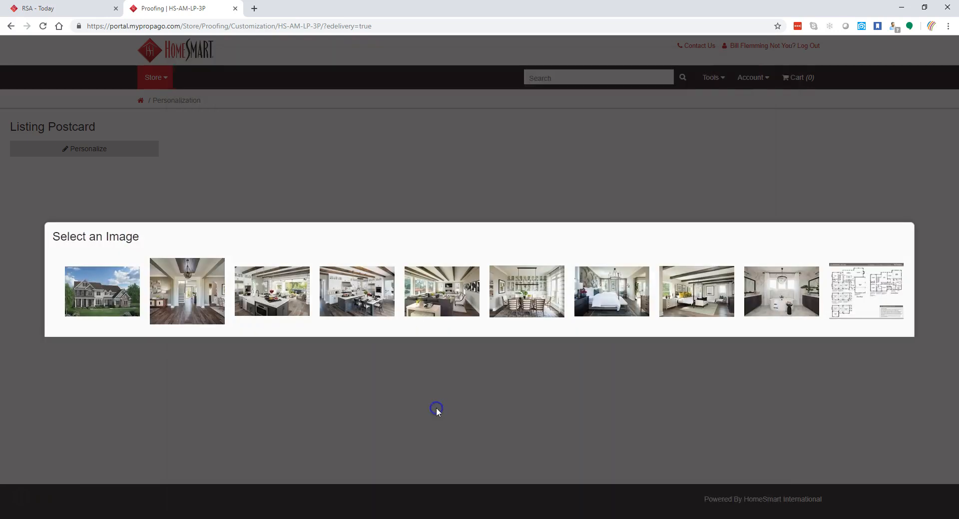
{"action": "left_click", "coordinate": [356, 300]}
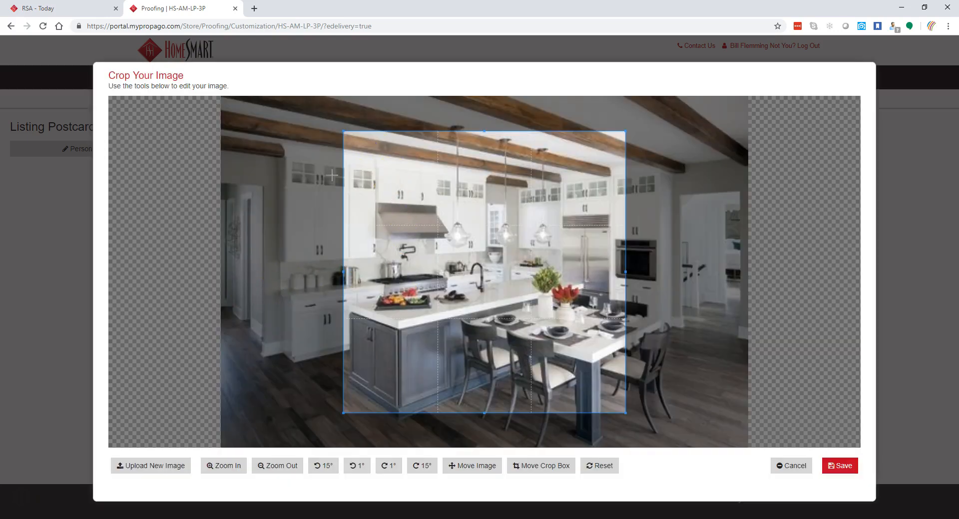
{"action": "left_click_drag", "start_coordinate": [343, 132], "coordinate": [253, 96]}
{"action": "left_click_drag", "start_coordinate": [392, 205], "coordinate": [325, 213]}
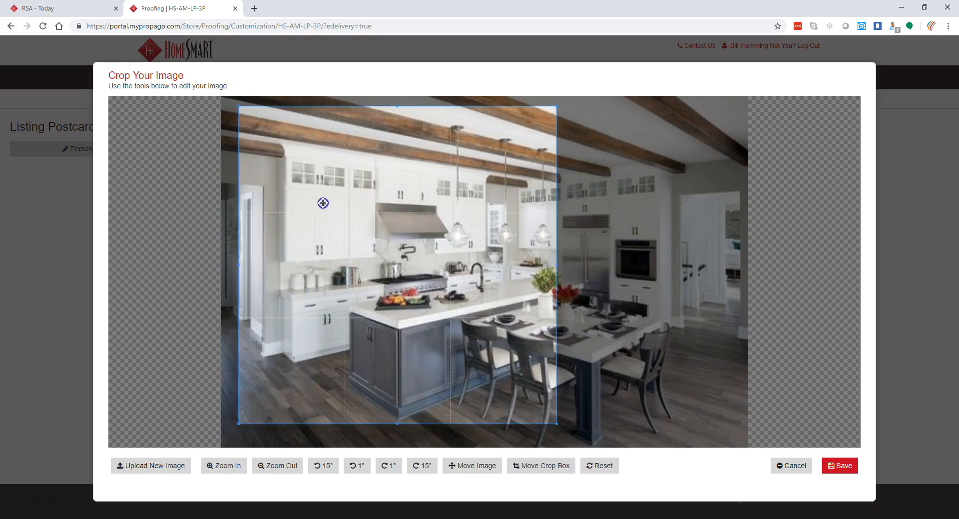
{"action": "left_click_drag", "start_coordinate": [557, 423], "coordinate": [584, 446]}
{"action": "left_click_drag", "start_coordinate": [450, 306], "coordinate": [544, 315]}
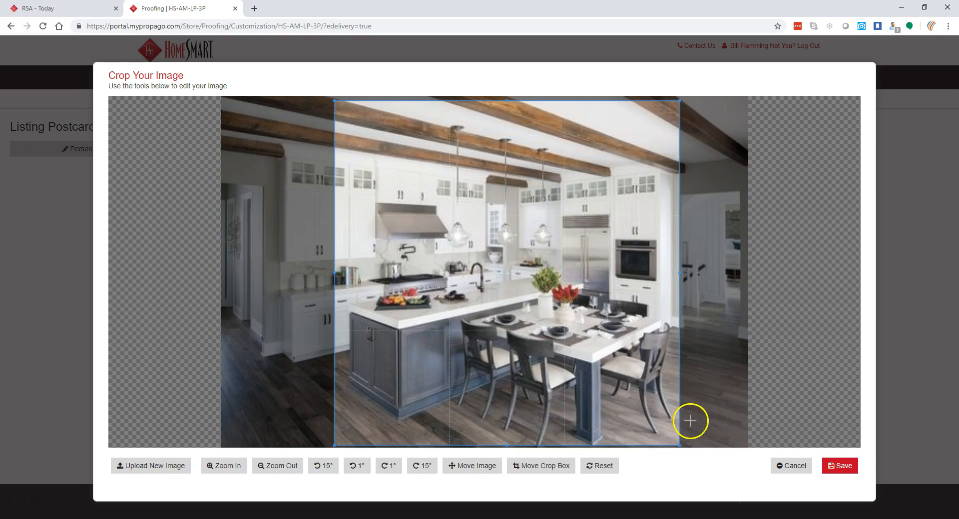
{"action": "left_click", "coordinate": [837, 466]}
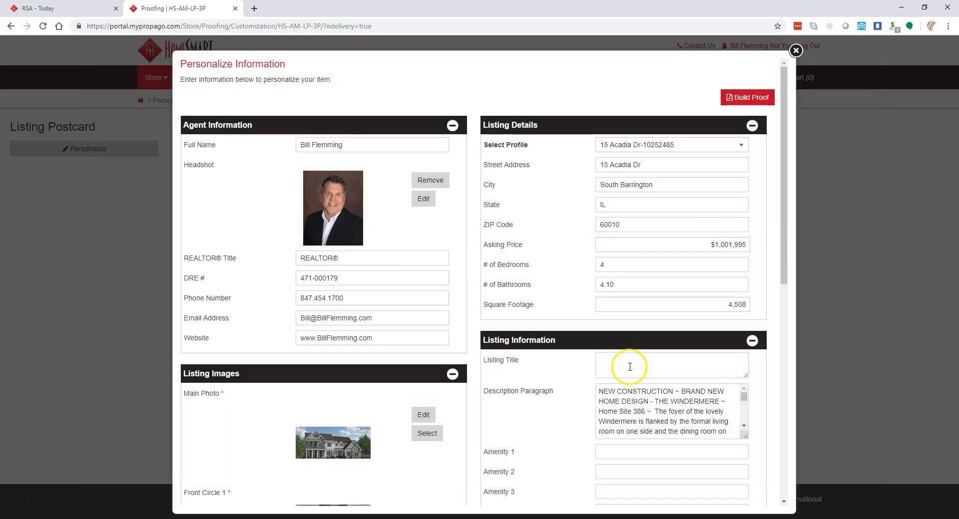
{"action": "scroll", "coordinate": [428, 353], "scroll_direction": "down", "scroll_amount": 8}
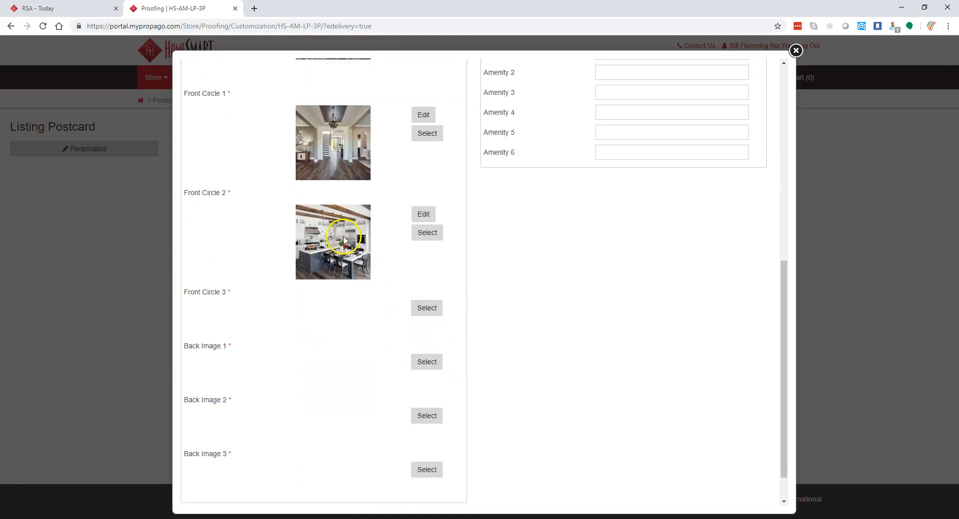
{"action": "left_click", "coordinate": [427, 308]}
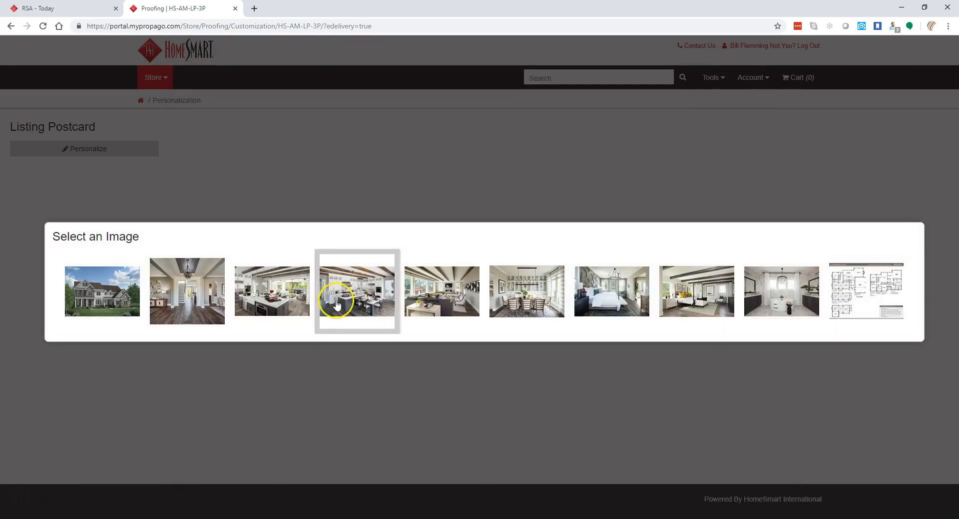
{"action": "left_click", "coordinate": [354, 295]}
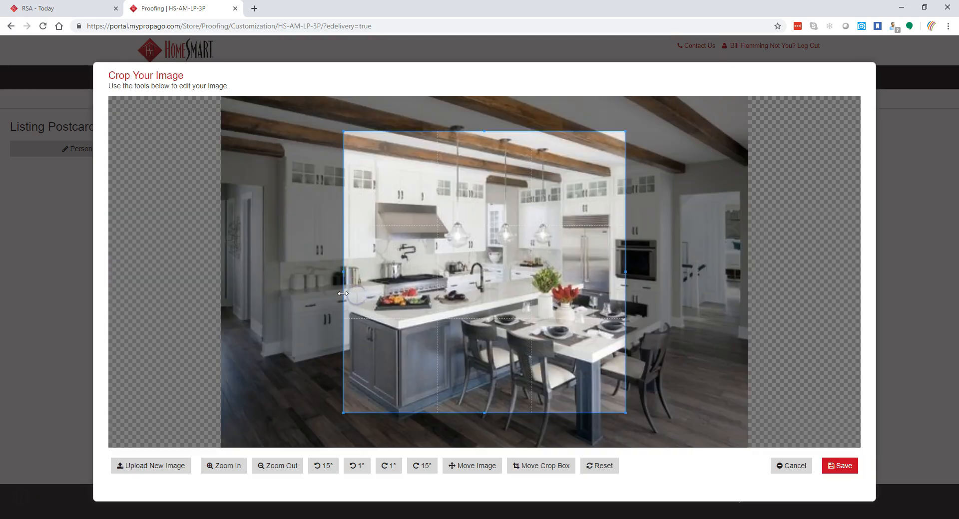
{"action": "left_click_drag", "start_coordinate": [624, 413], "coordinate": [671, 448]}
{"action": "left_click", "coordinate": [838, 467]}
{"action": "scroll", "coordinate": [359, 359], "scroll_direction": "down", "scroll_amount": 5}
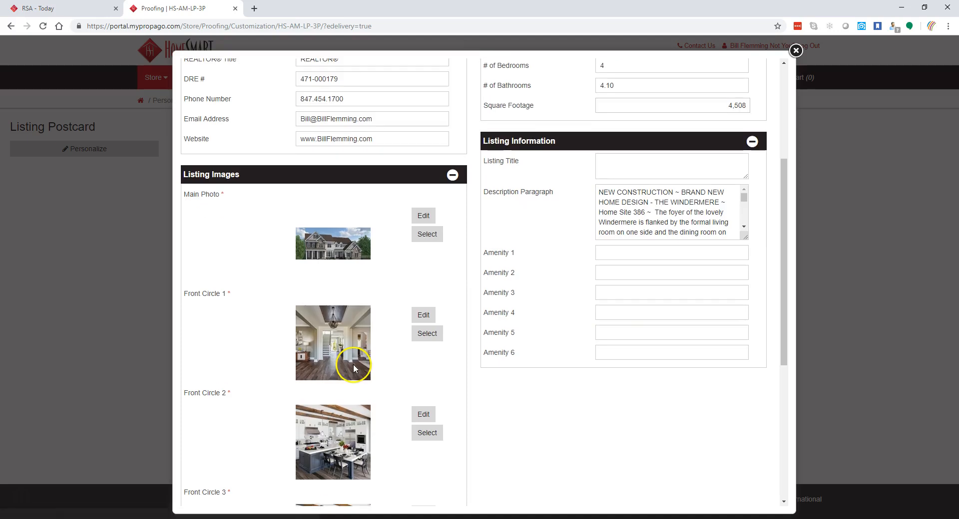
{"action": "scroll", "coordinate": [354, 366], "scroll_direction": "down", "scroll_amount": 3}
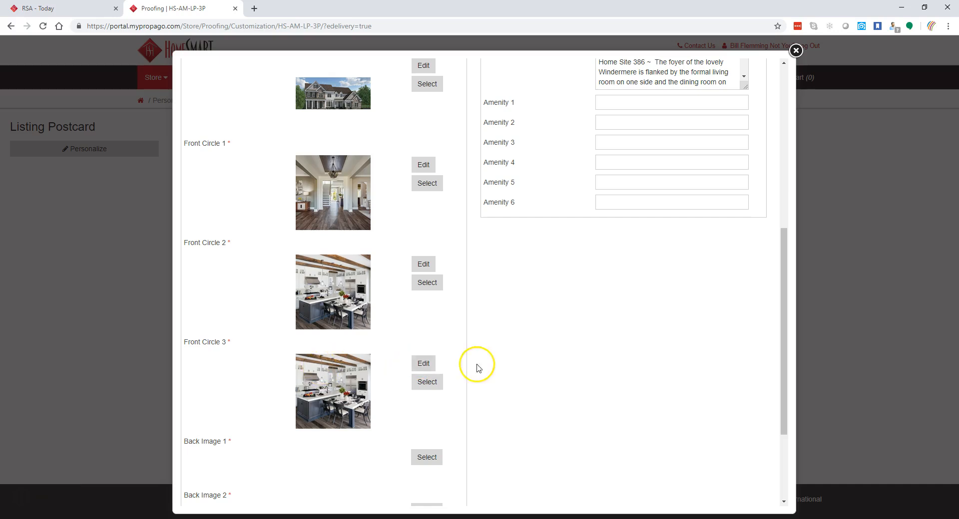
{"action": "left_click", "coordinate": [423, 365]}
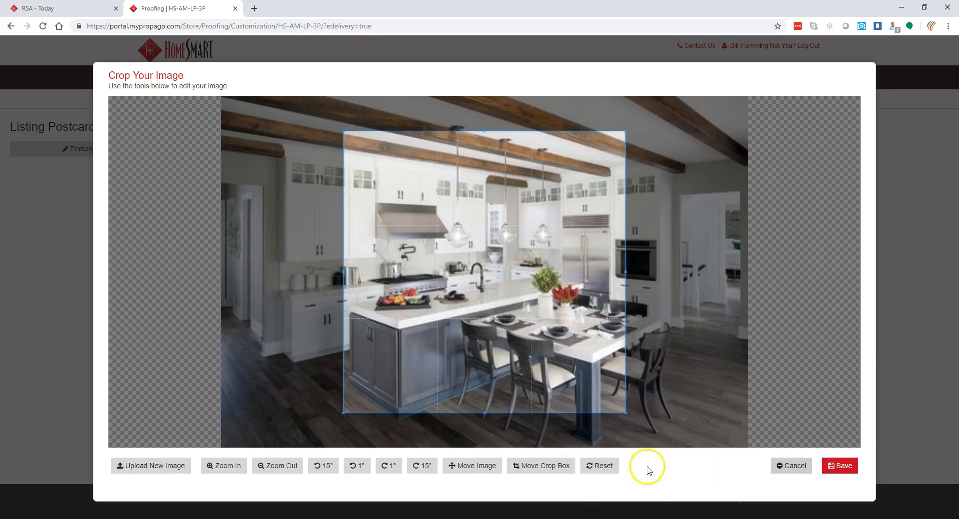
{"action": "left_click", "coordinate": [606, 469]}
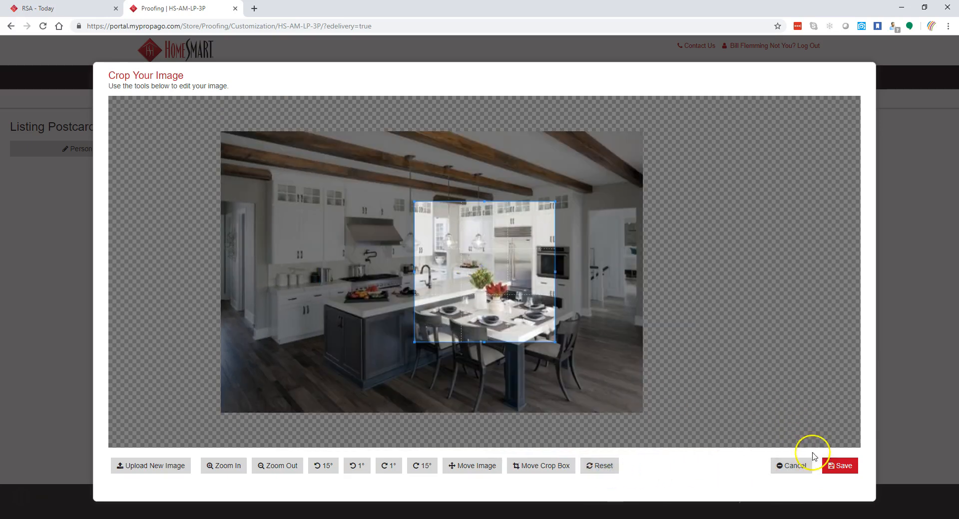
{"action": "left_click", "coordinate": [798, 469]}
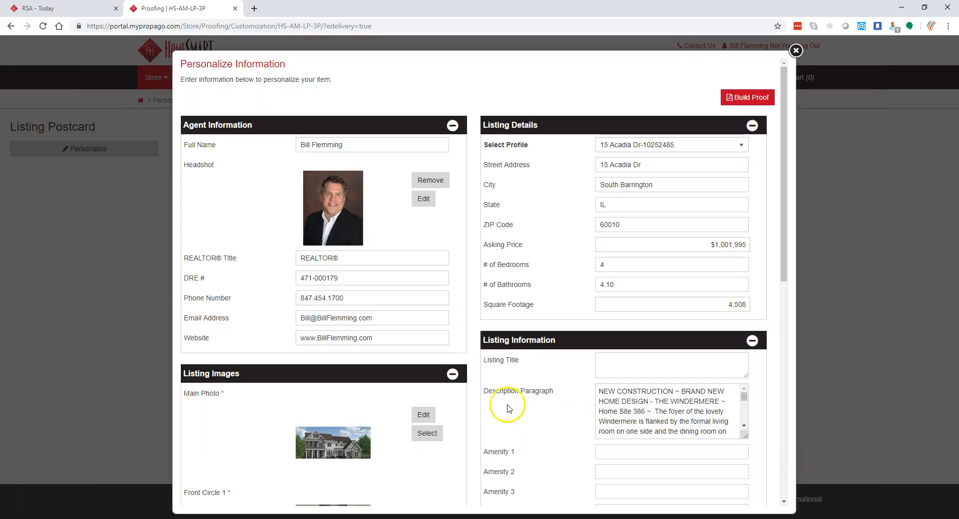
{"action": "scroll", "coordinate": [487, 405], "scroll_direction": "down", "scroll_amount": 5}
{"action": "scroll", "coordinate": [450, 390], "scroll_direction": "down", "scroll_amount": 3}
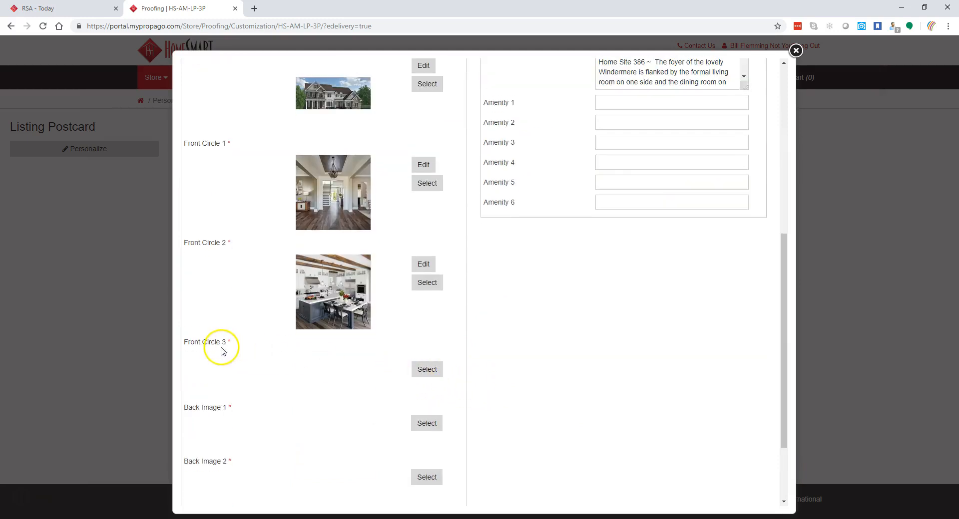
{"action": "left_click", "coordinate": [434, 372]}
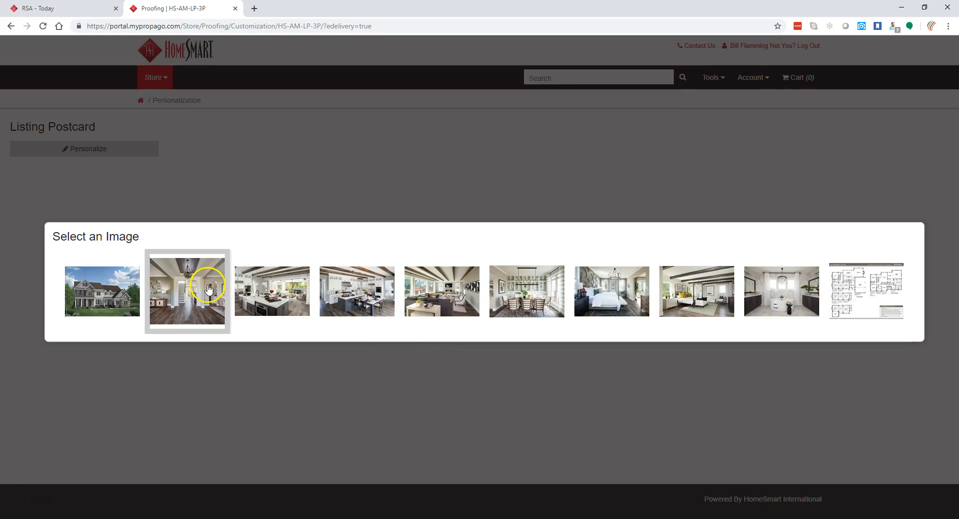
- Use the white marble kitchen-island photo for Front Circle 3 with an enlarged, repositioned crop
{"action": "left_click", "coordinate": [263, 290]}
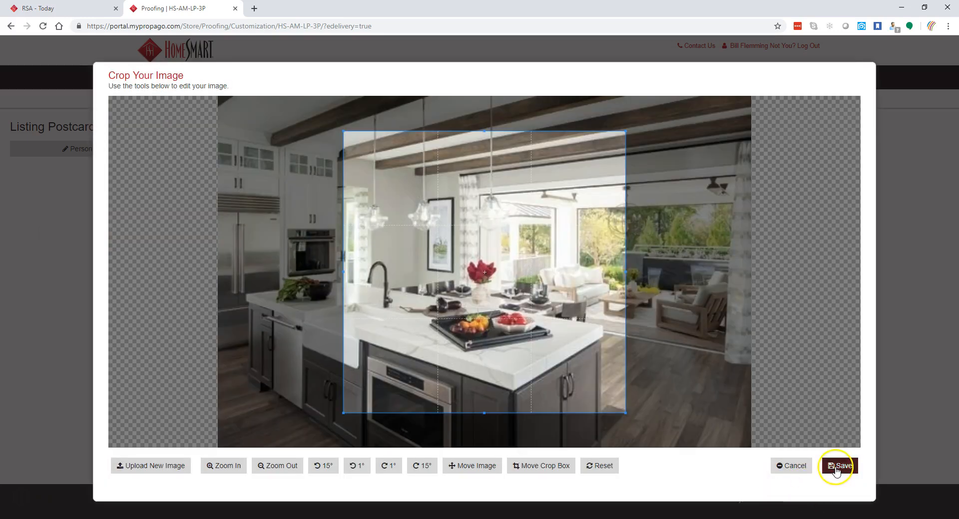
{"action": "left_click_drag", "start_coordinate": [629, 415], "coordinate": [691, 440]}
{"action": "left_click_drag", "start_coordinate": [515, 331], "coordinate": [412, 319]}
{"action": "left_click_drag", "start_coordinate": [571, 432], "coordinate": [587, 446]}
{"action": "left_click_drag", "start_coordinate": [504, 376], "coordinate": [484, 363]}
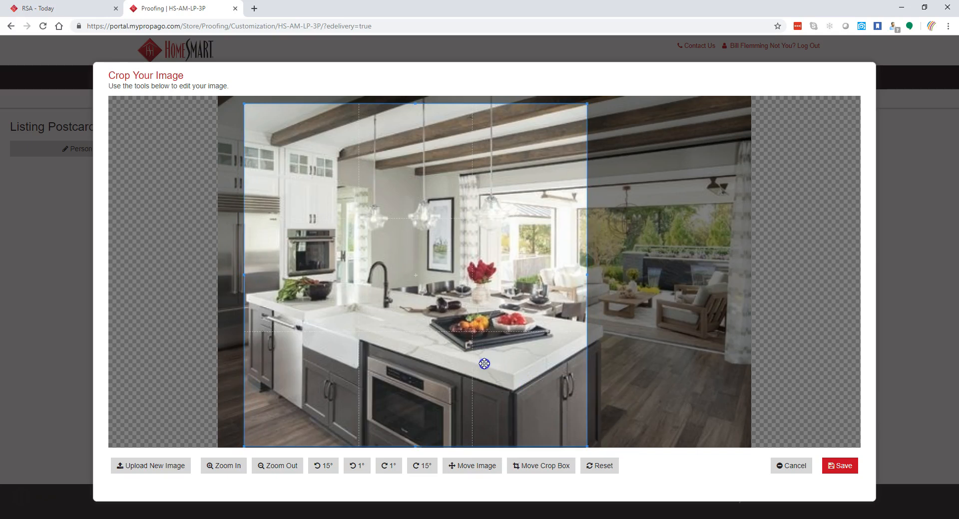
{"action": "left_click", "coordinate": [835, 469]}
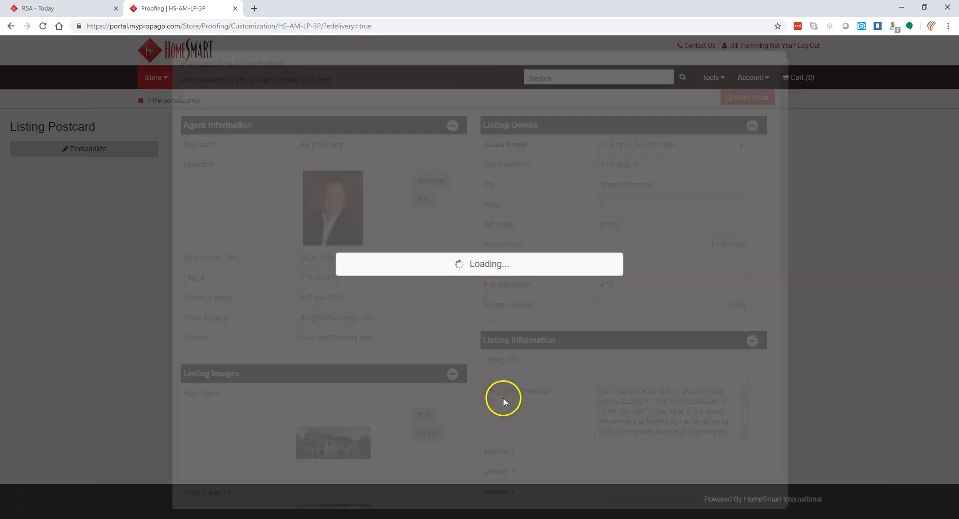
- Set Back Image 1 to the living-room photo
{"action": "scroll", "coordinate": [449, 414], "scroll_direction": "down", "scroll_amount": 10}
{"action": "left_click", "coordinate": [426, 319]}
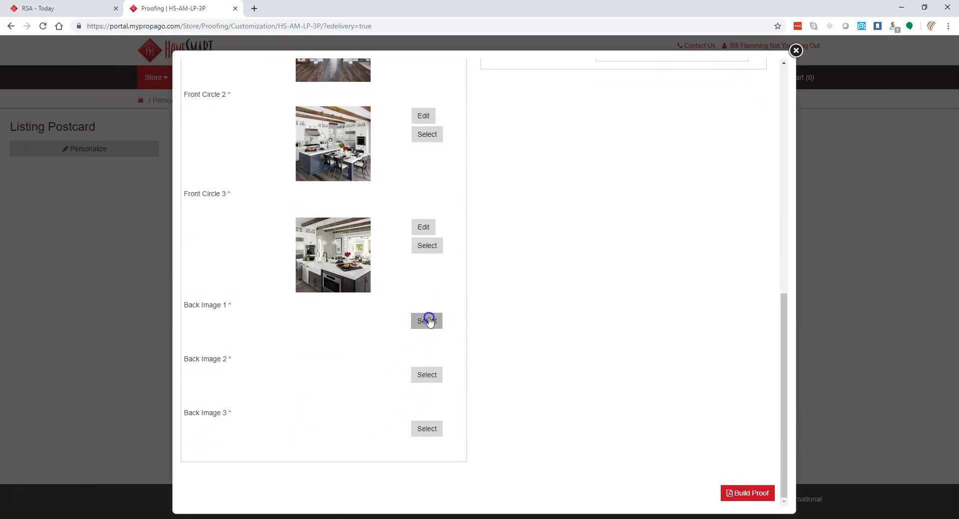
{"action": "left_click", "coordinate": [429, 302]}
{"action": "left_click", "coordinate": [834, 460]}
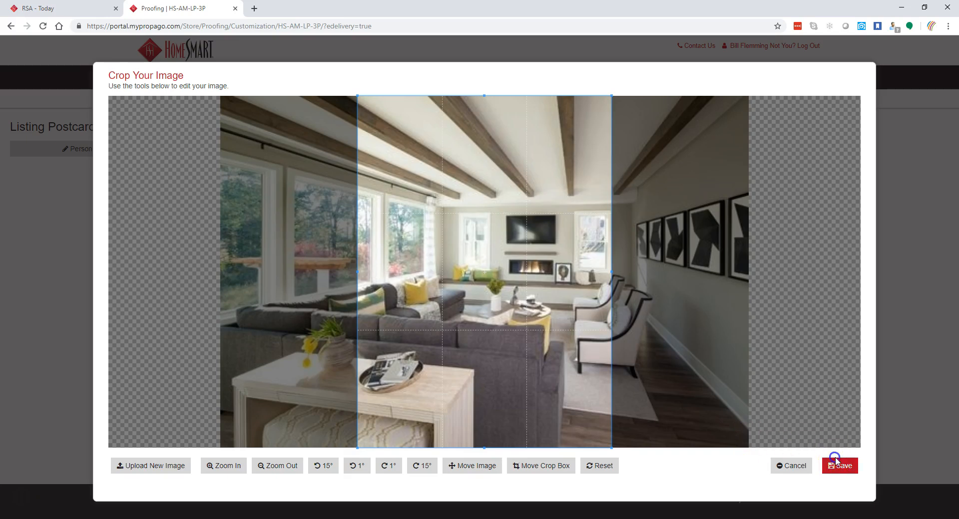
- Set Back Image 2 to the dining-room photo
{"action": "scroll", "coordinate": [398, 391], "scroll_direction": "down", "scroll_amount": 10}
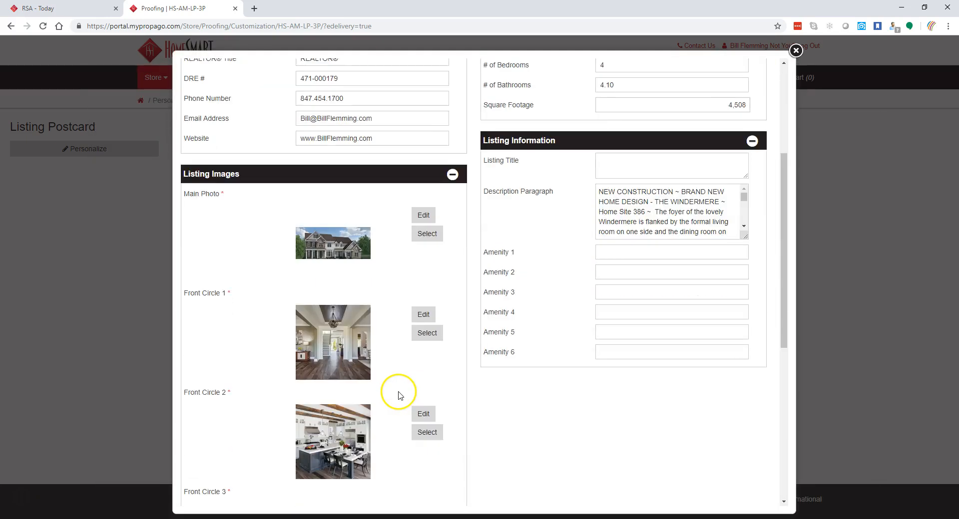
{"action": "scroll", "coordinate": [398, 393], "scroll_direction": "down", "scroll_amount": 1}
{"action": "left_click", "coordinate": [431, 376]}
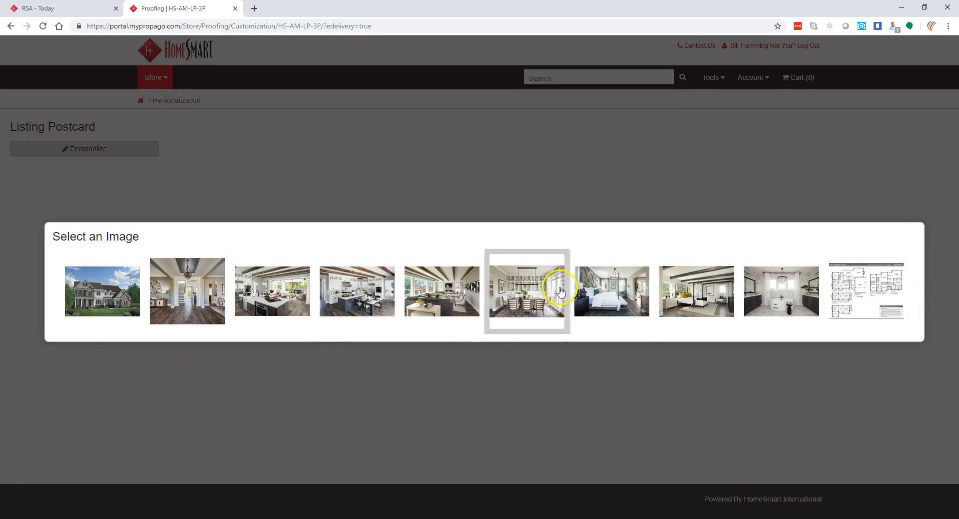
{"action": "left_click", "coordinate": [534, 288]}
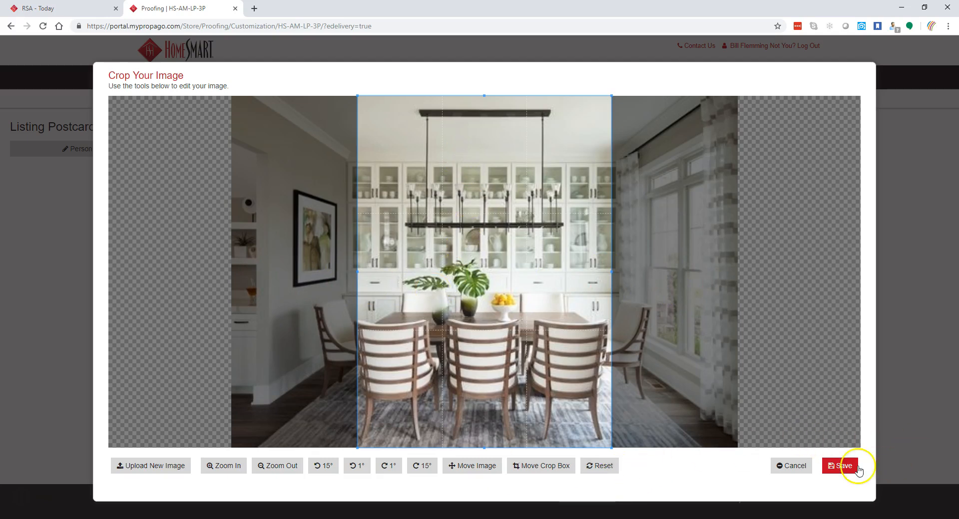
{"action": "left_click", "coordinate": [840, 466]}
- Set Back Image 3 to the four-poster bedroom photo
{"action": "scroll", "coordinate": [460, 392], "scroll_direction": "down", "scroll_amount": 12}
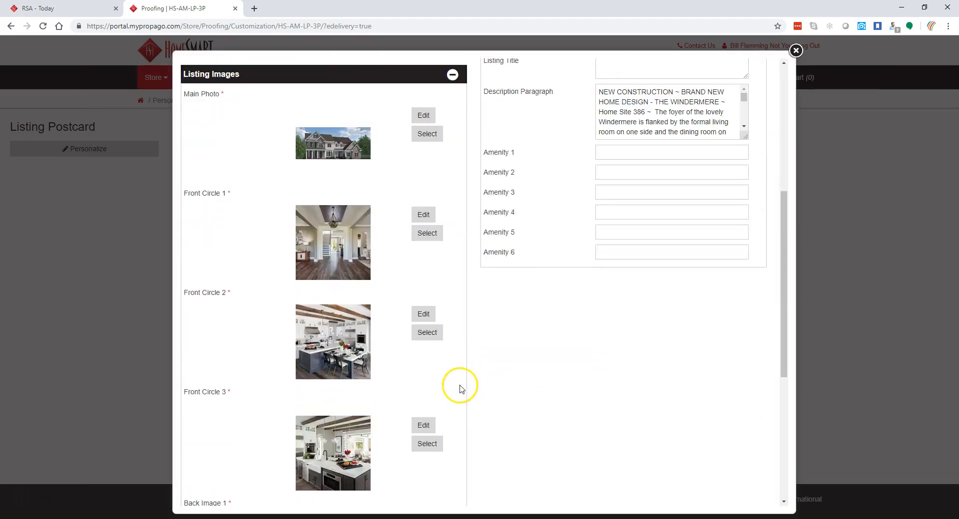
{"action": "left_click", "coordinate": [426, 428]}
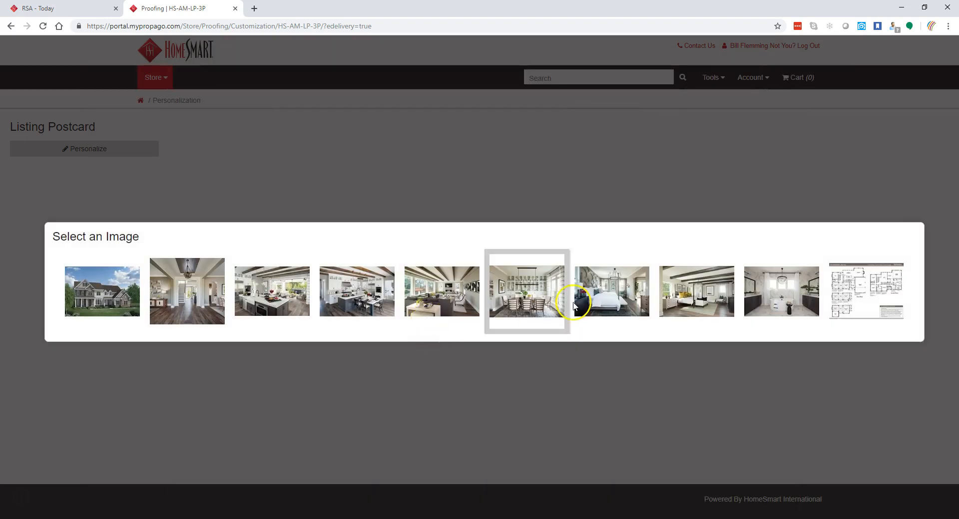
{"action": "left_click", "coordinate": [713, 293]}
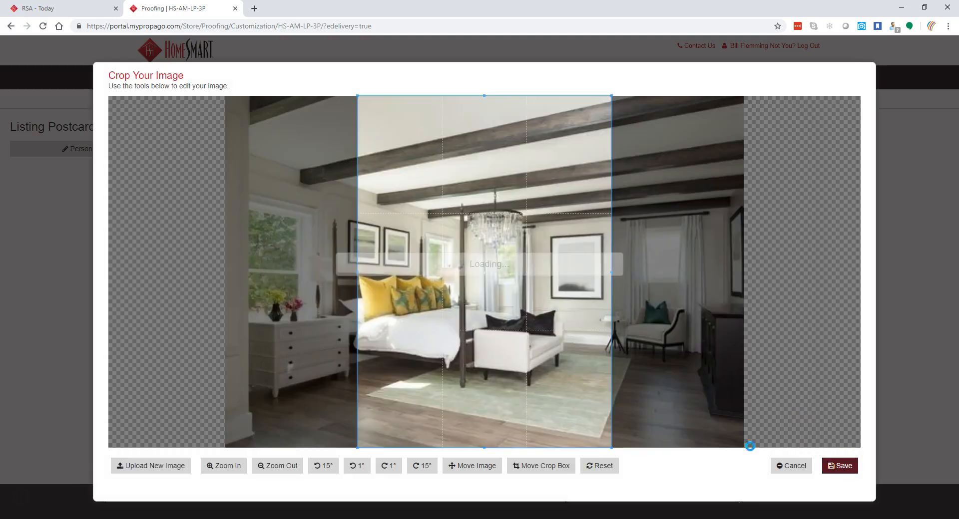
{"action": "left_click", "coordinate": [841, 465]}
{"action": "scroll", "coordinate": [456, 378], "scroll_direction": "down", "scroll_amount": 12}
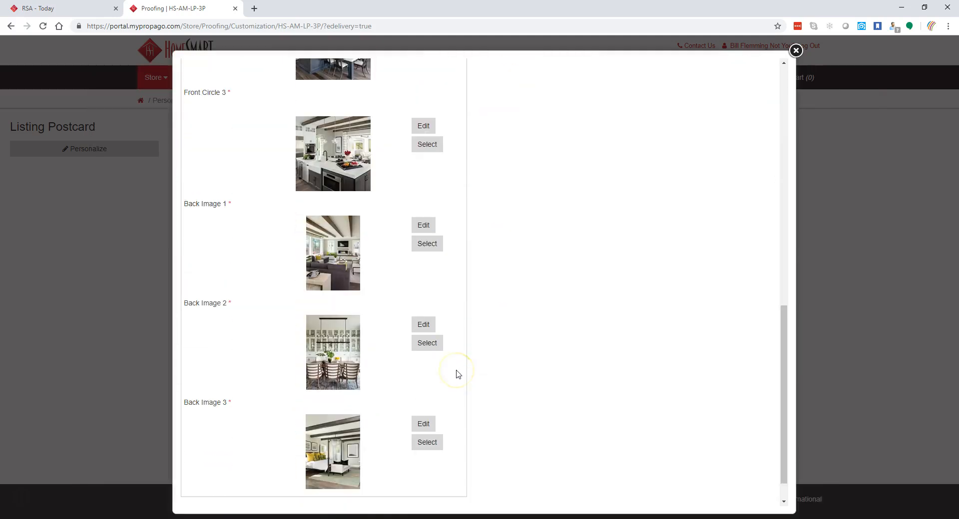
- Replace the 'Open House' Listing Title text with 'Just Listed'
{"action": "scroll", "coordinate": [501, 381], "scroll_direction": "up", "scroll_amount": 10}
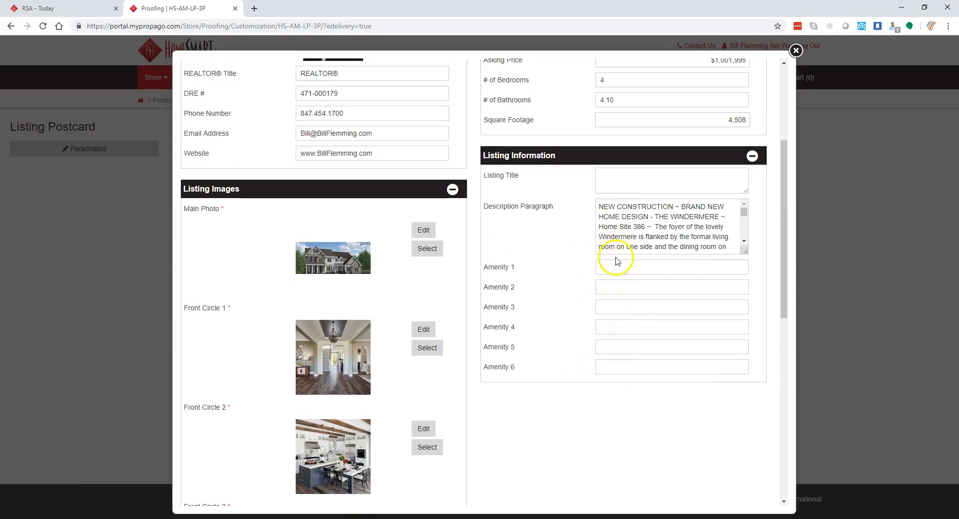
{"action": "left_click", "coordinate": [614, 181]}
{"action": "left_click", "coordinate": [695, 188]}
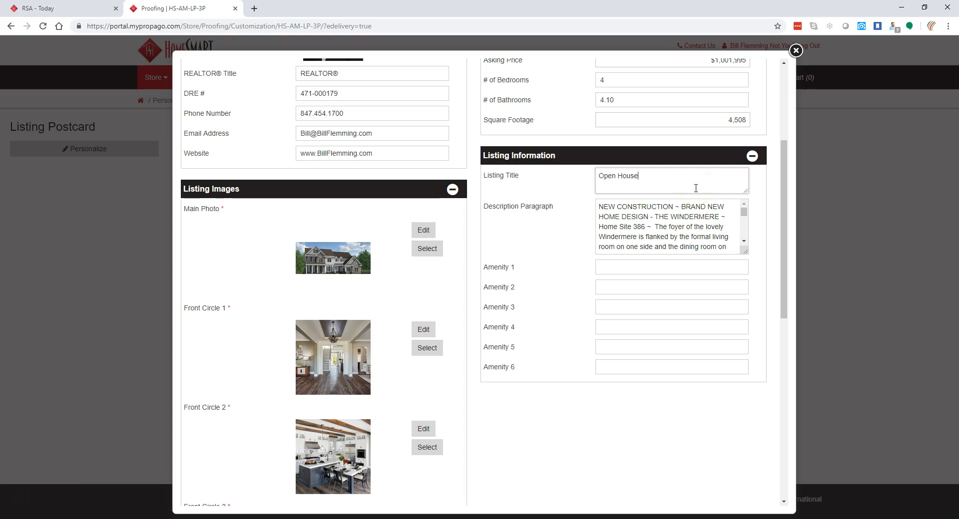
{"action": "left_click_drag", "start_coordinate": [640, 178], "coordinate": [549, 181]}
{"action": "type", "text": "Just Listed"}
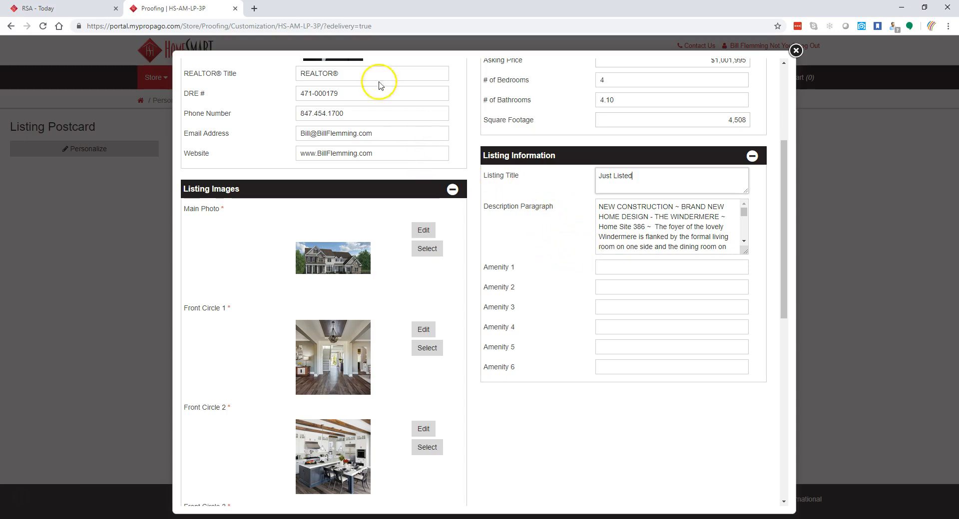
{"action": "left_click", "coordinate": [645, 226]}
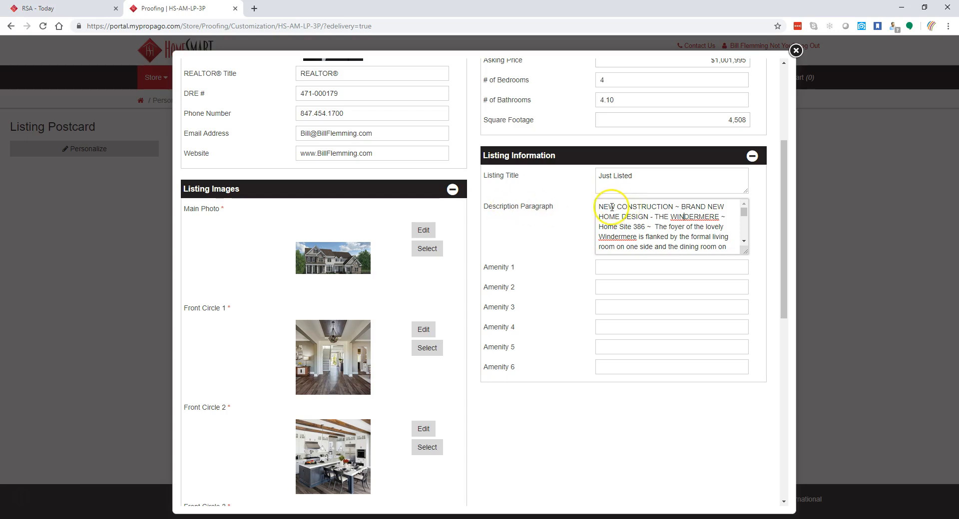
- Delete the description's ending from 'and a princess suite' through the closing photo note
{"action": "left_click_drag", "start_coordinate": [744, 213], "coordinate": [747, 240]}
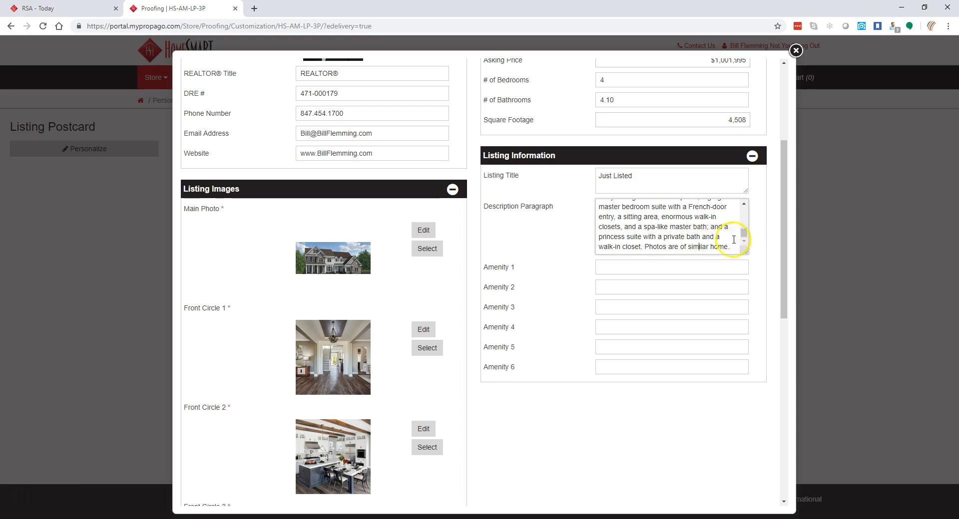
{"action": "left_click_drag", "start_coordinate": [712, 228], "coordinate": [738, 261]}
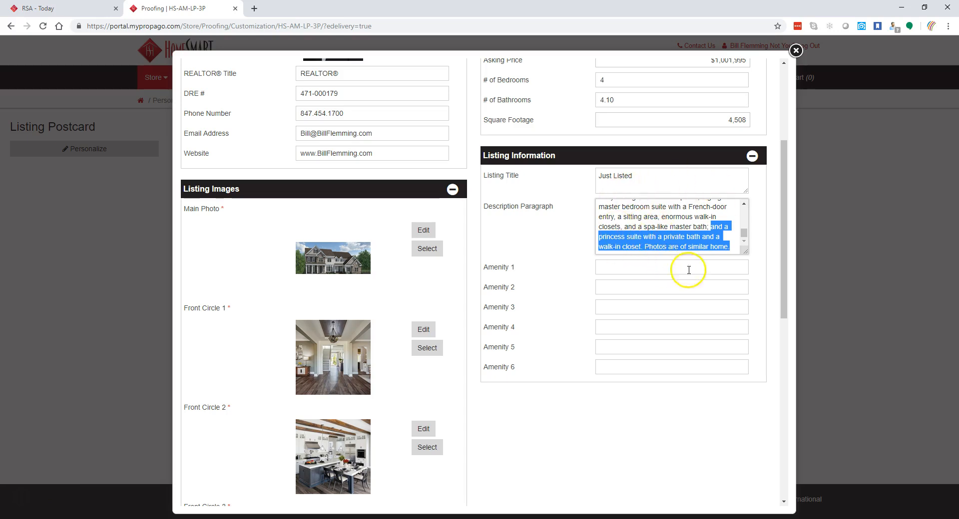
{"action": "left_click_drag", "start_coordinate": [744, 233], "coordinate": [744, 218]}
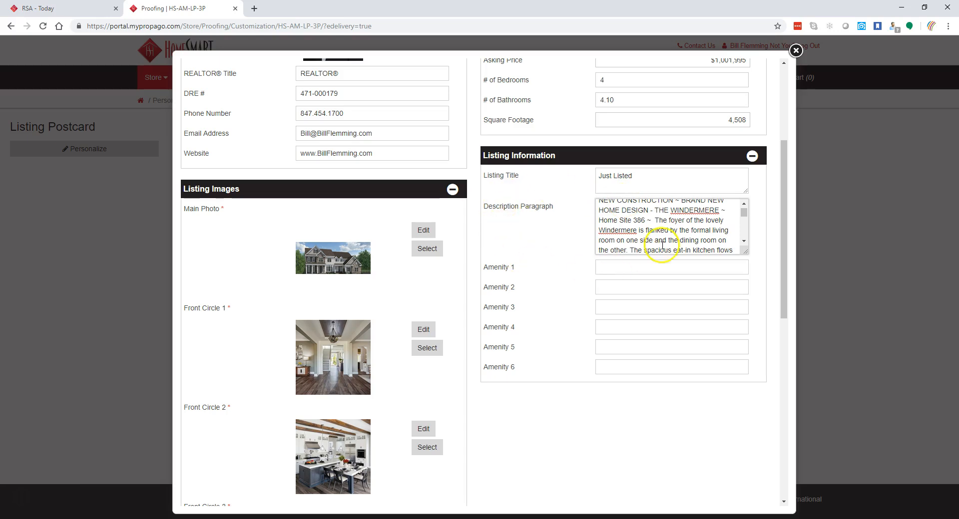
{"action": "mouse_move", "coordinate": [744, 211]}
{"action": "left_mouse_down"}
{"action": "mouse_move", "coordinate": [744, 222]}
{"action": "mouse_move", "coordinate": [744, 210]}
{"action": "left_mouse_up"}
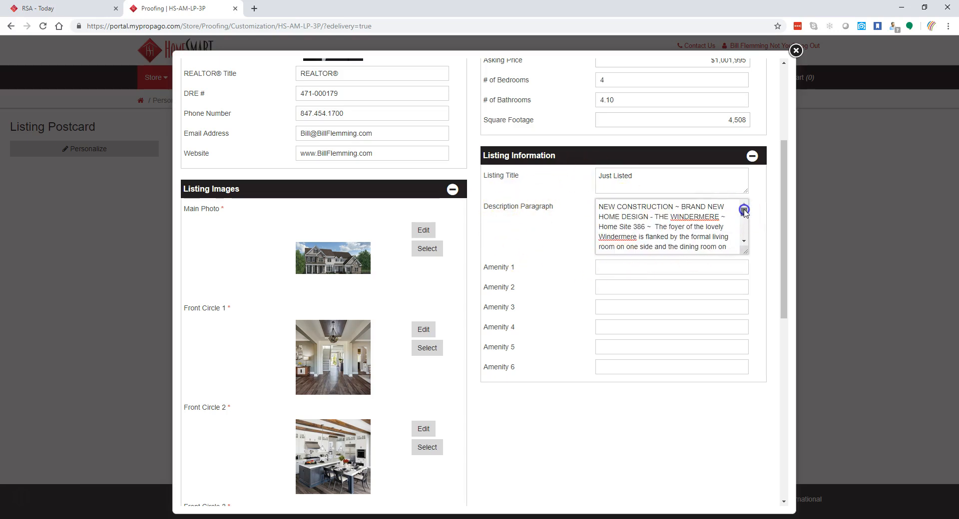
- Autofill the six amenities: Grand Foyer, New Construction, Open Floor Plan, Loft Upstairs, Gourmet Kitchen, Call to see today!
{"action": "left_click", "coordinate": [588, 316]}
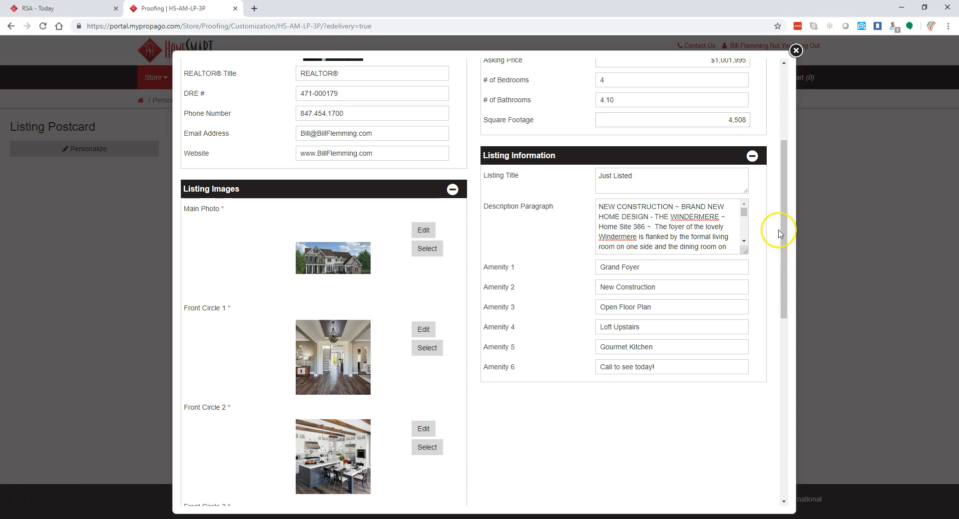
{"action": "mouse_move", "coordinate": [784, 249]}
{"action": "left_mouse_down"}
{"action": "mouse_move", "coordinate": [798, 445]}
{"action": "mouse_move", "coordinate": [766, 182]}
{"action": "mouse_move", "coordinate": [796, 222]}
{"action": "mouse_move", "coordinate": [796, 245]}
{"action": "left_mouse_up"}
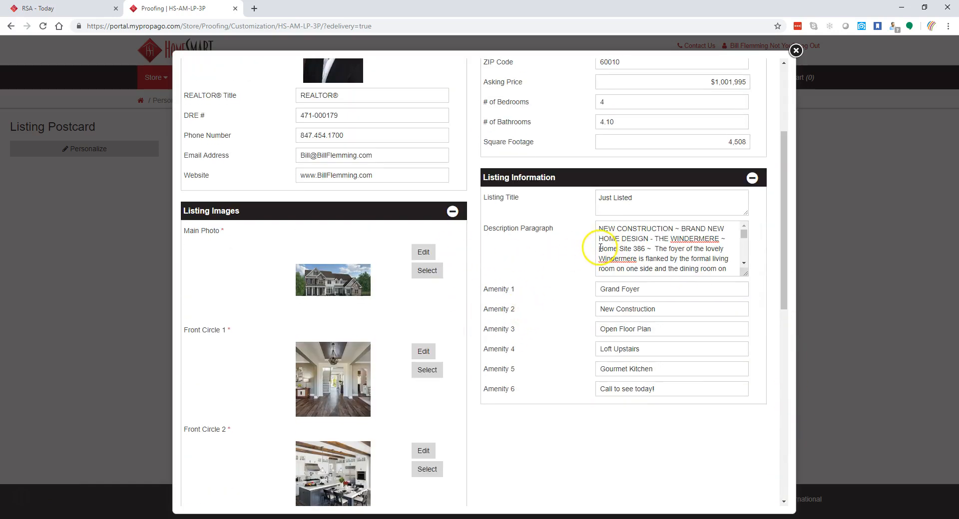
{"action": "left_click_drag", "start_coordinate": [788, 251], "coordinate": [805, 157]}
- Build the Listing Postcard proof and show page 1 in the preview
{"action": "left_click", "coordinate": [758, 100]}
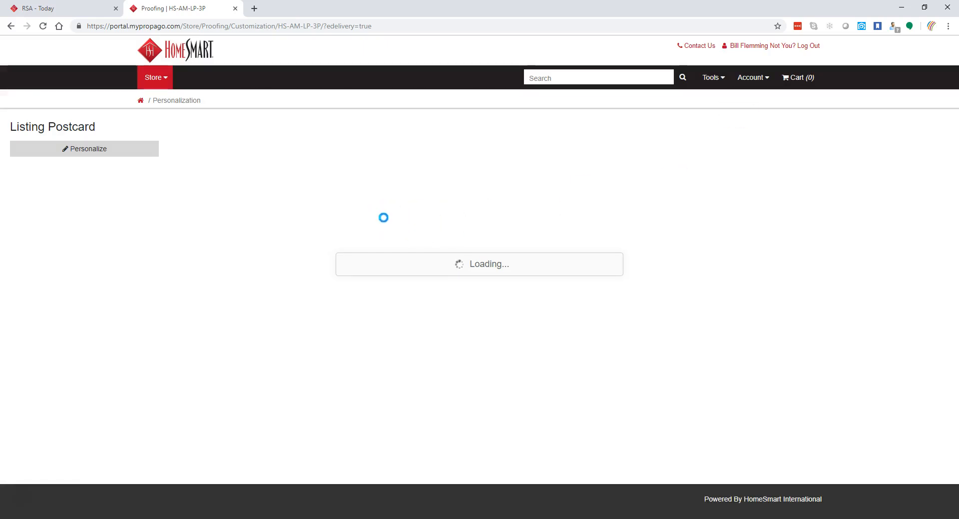
{"action": "left_click", "coordinate": [375, 215]}
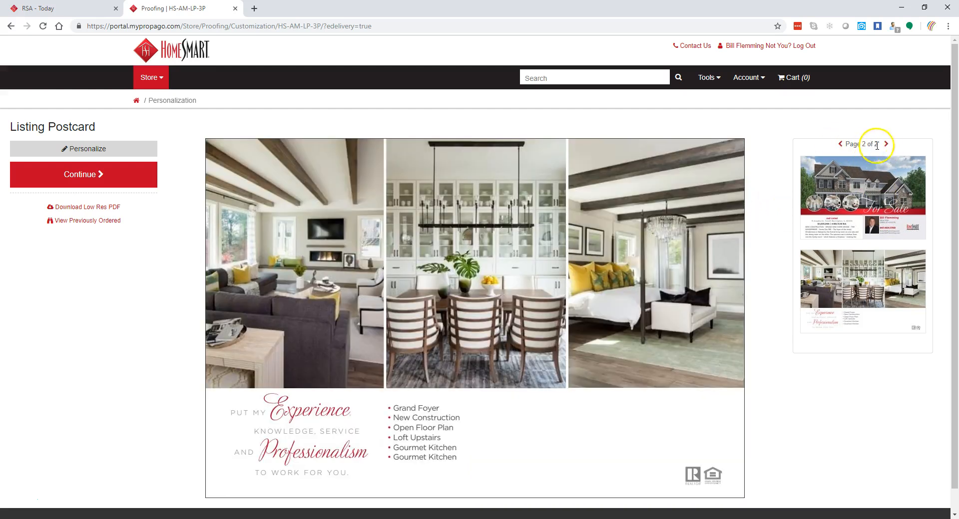
{"action": "left_click", "coordinate": [840, 144]}
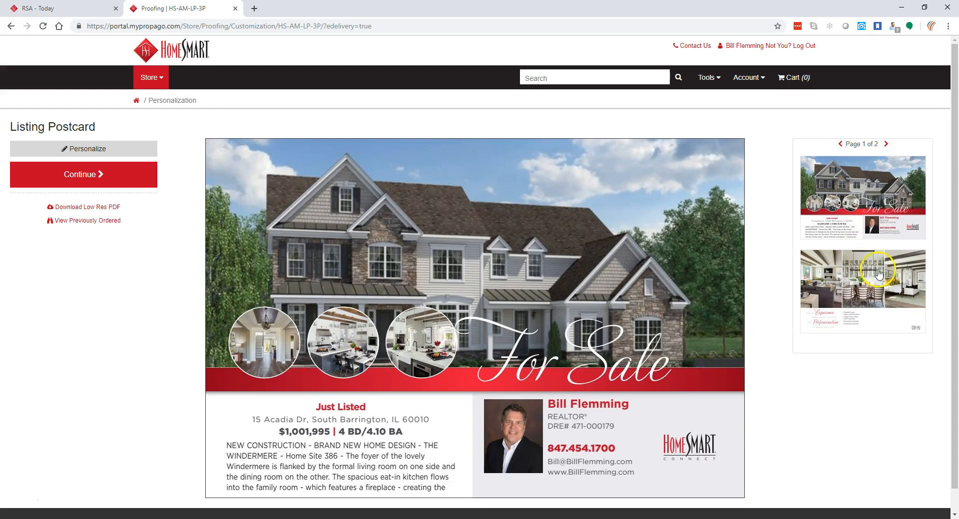
- Download the low-resolution proof PDF and save the front image as Postcard Front 1.jpg
{"action": "left_click", "coordinate": [859, 274]}
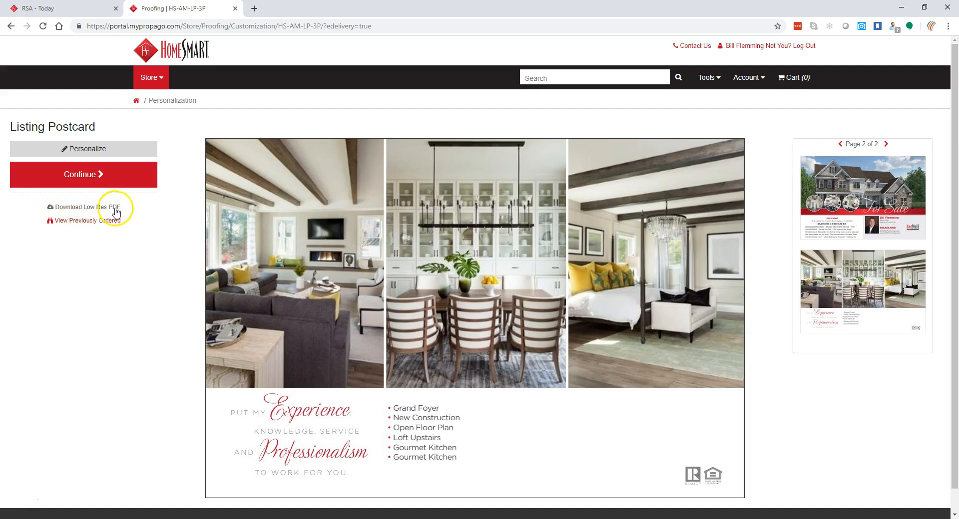
{"action": "left_click", "coordinate": [77, 209]}
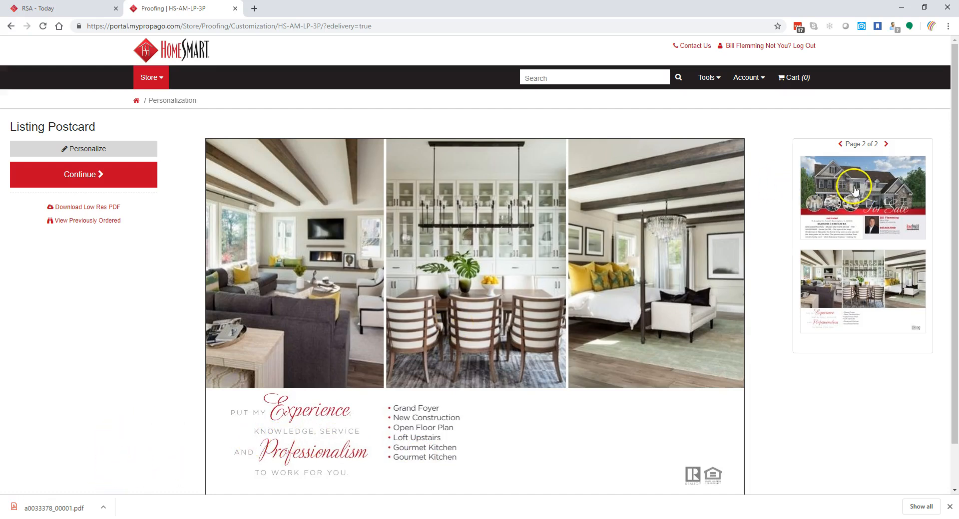
{"action": "left_click", "coordinate": [840, 144]}
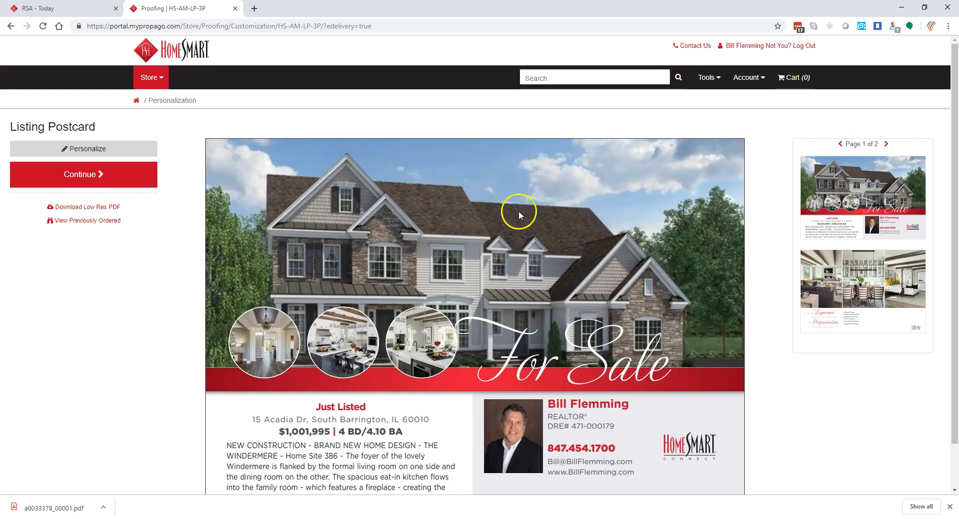
{"action": "right_click", "coordinate": [442, 219]}
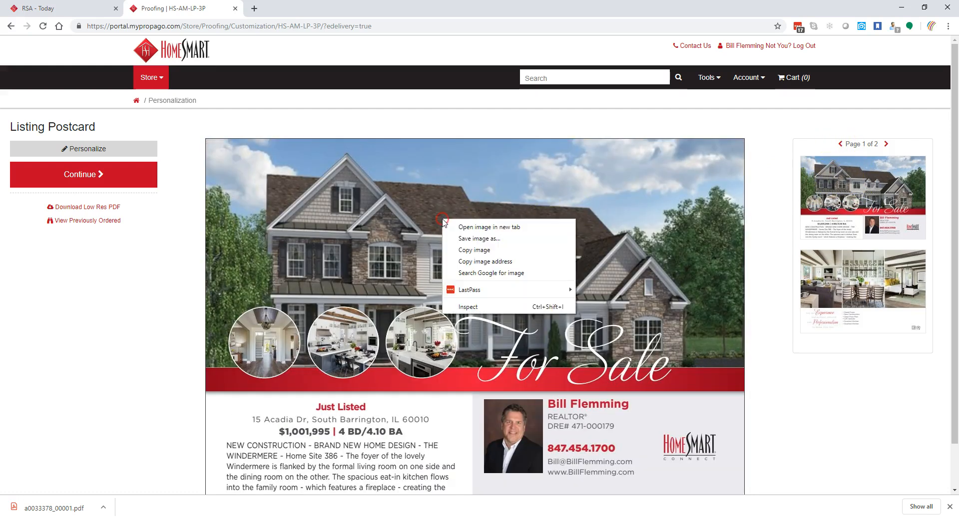
{"action": "left_click", "coordinate": [467, 239]}
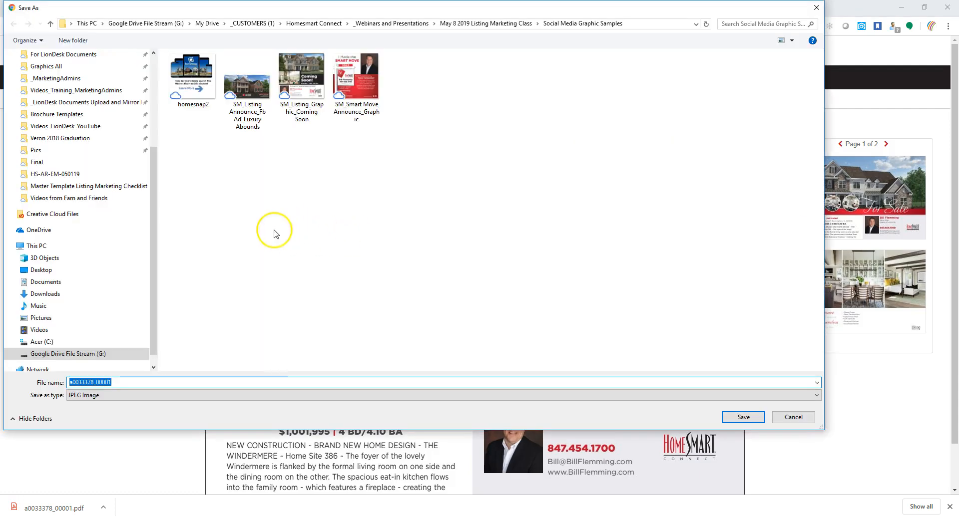
{"action": "left_click_drag", "start_coordinate": [127, 385], "coordinate": [42, 384]}
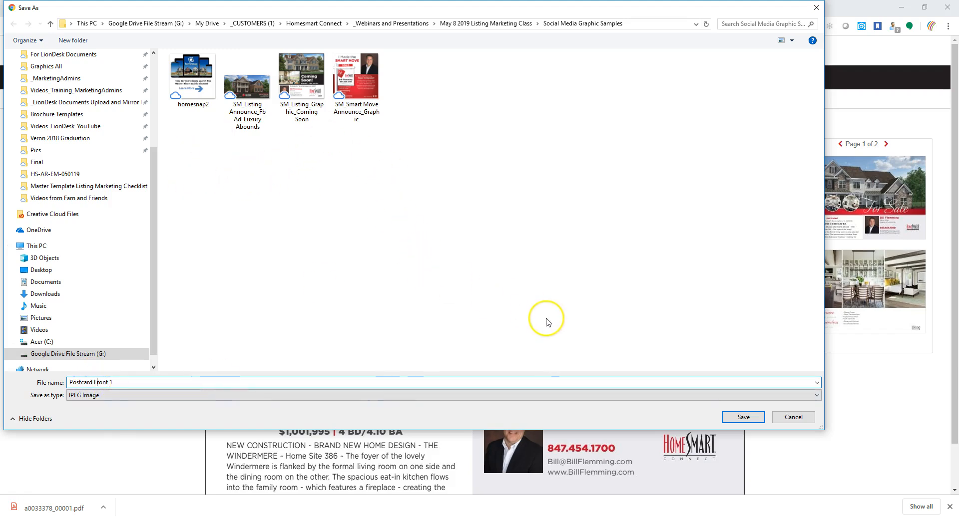
{"action": "left_click", "coordinate": [735, 417]}
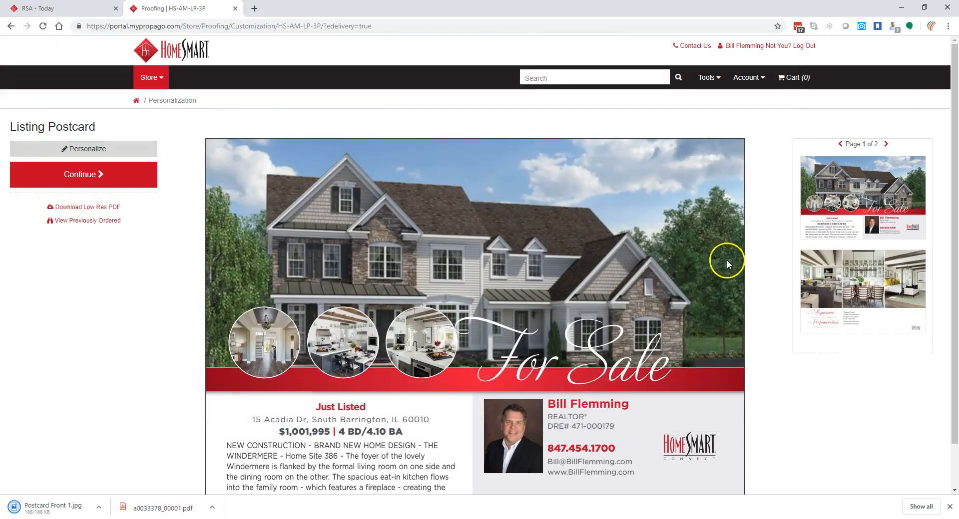
- Save the back page image as a JPEG named Postcard Back 1
{"action": "left_click", "coordinate": [816, 287]}
{"action": "right_click", "coordinate": [396, 234]}
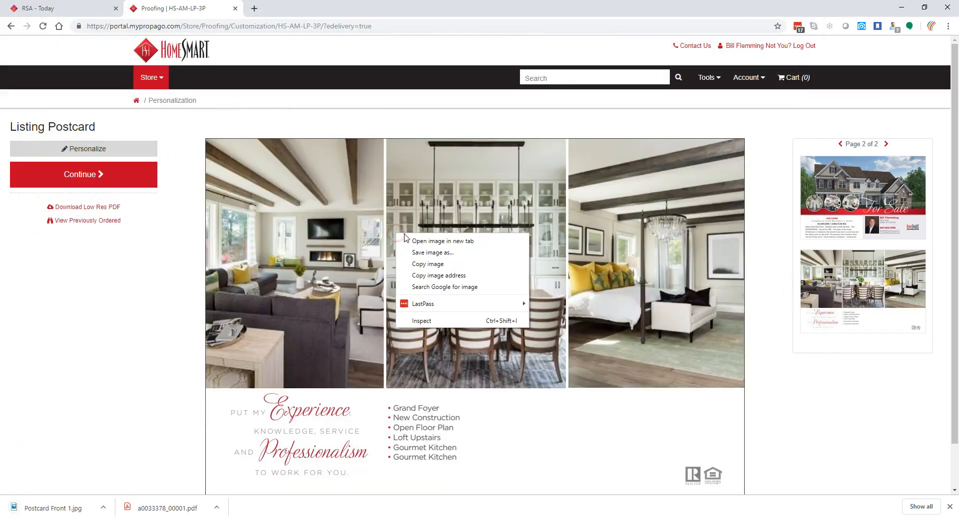
{"action": "left_click", "coordinate": [819, 283]}
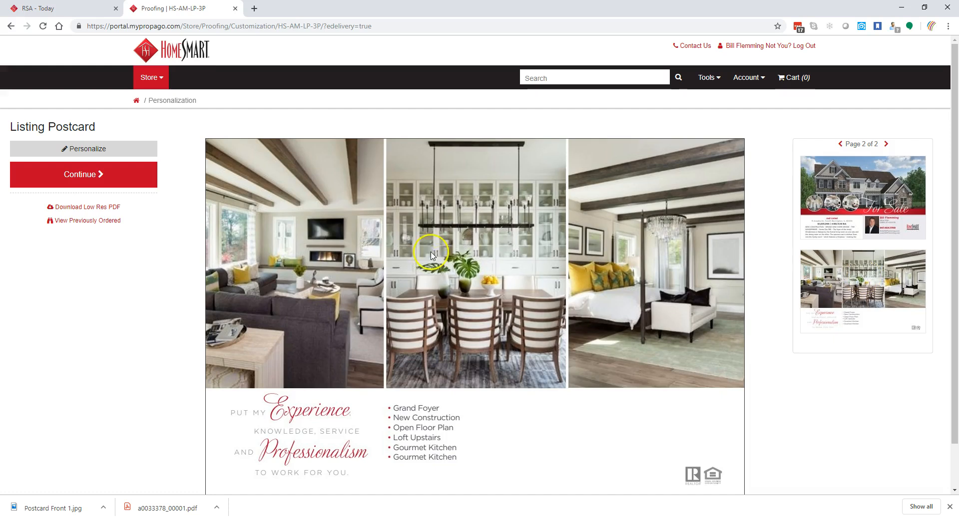
{"action": "right_click", "coordinate": [419, 227]}
{"action": "left_click", "coordinate": [459, 254]}
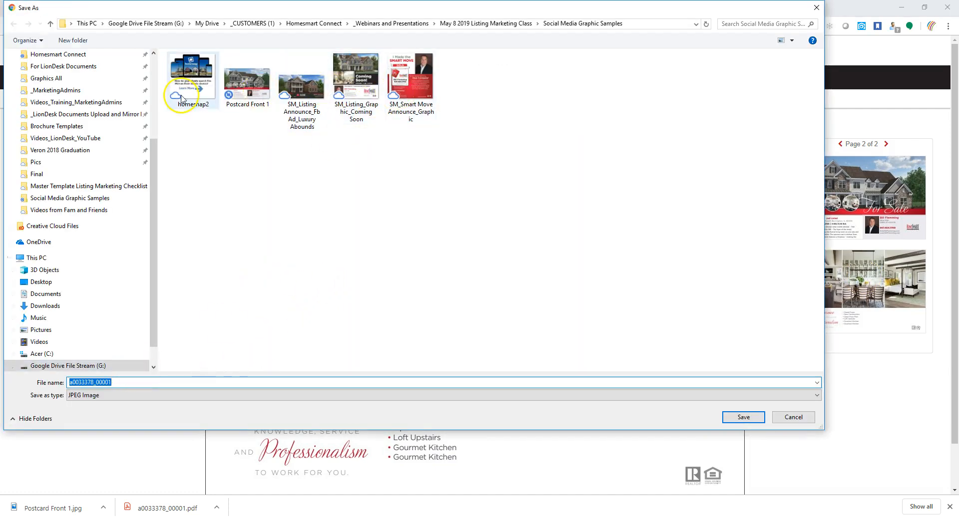
{"action": "left_click", "coordinate": [246, 82]}
{"action": "left_click", "coordinate": [111, 382]}
{"action": "left_click", "coordinate": [110, 383]}
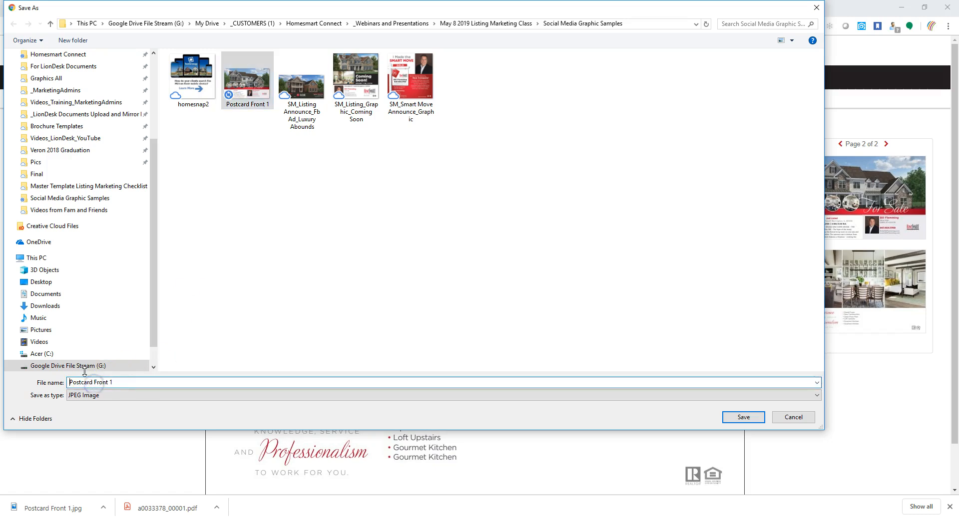
{"action": "type", "text": "baxk"}
{"action": "key", "text": "BackSpace"}
{"action": "key", "text": "BackSpace"}
{"action": "left_click", "coordinate": [110, 382]}
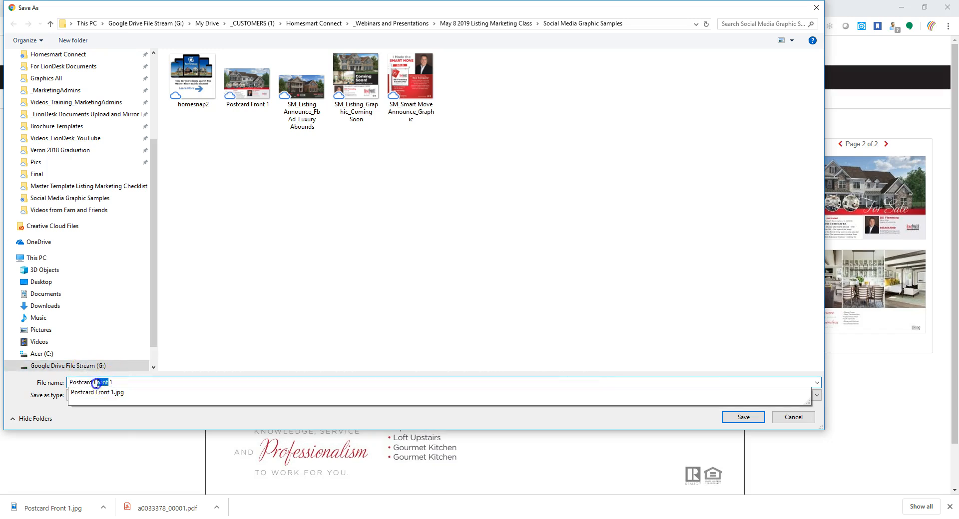
{"action": "key", "text": "BackSpace"}
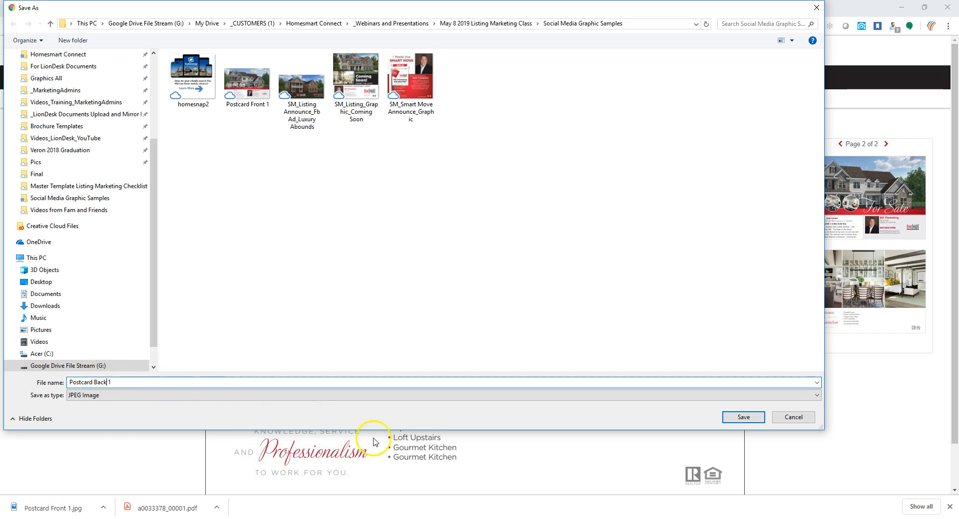
{"action": "left_click", "coordinate": [112, 395]}
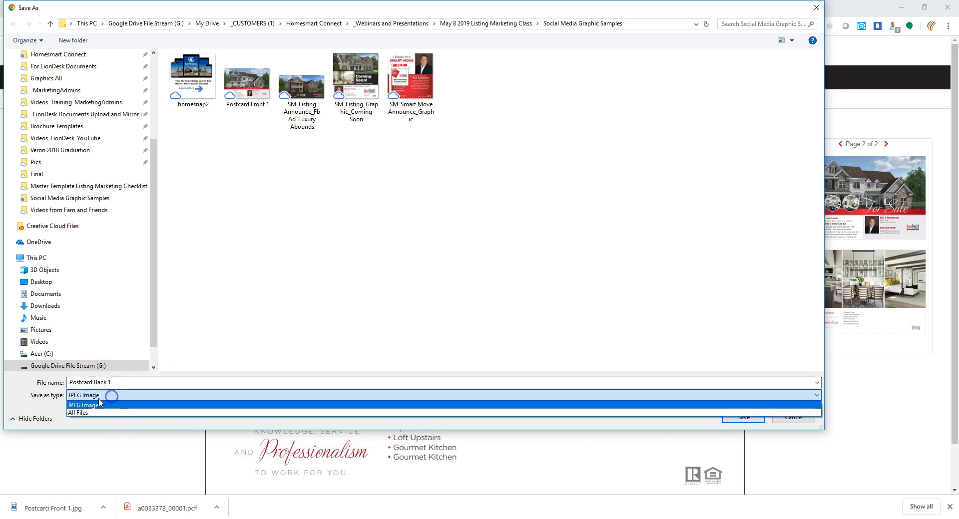
{"action": "left_click", "coordinate": [79, 405]}
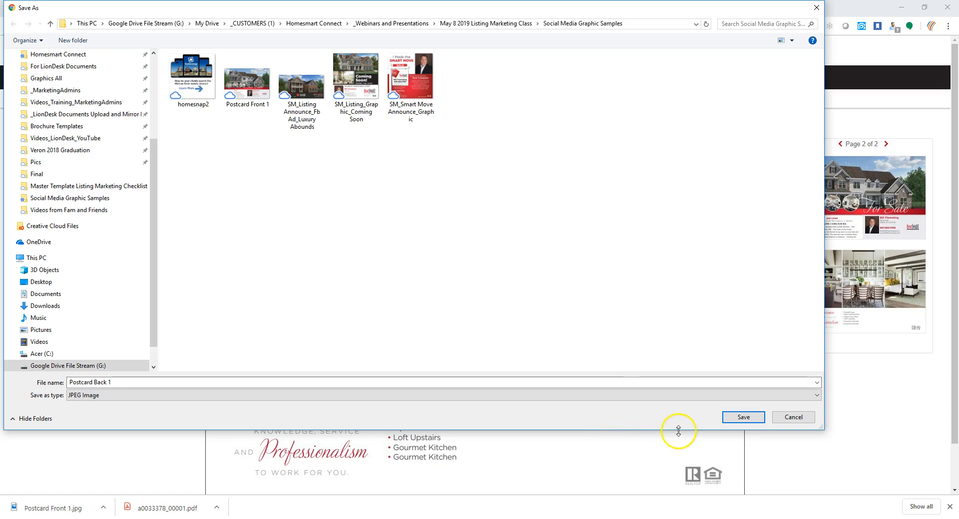
{"action": "left_click", "coordinate": [746, 420]}
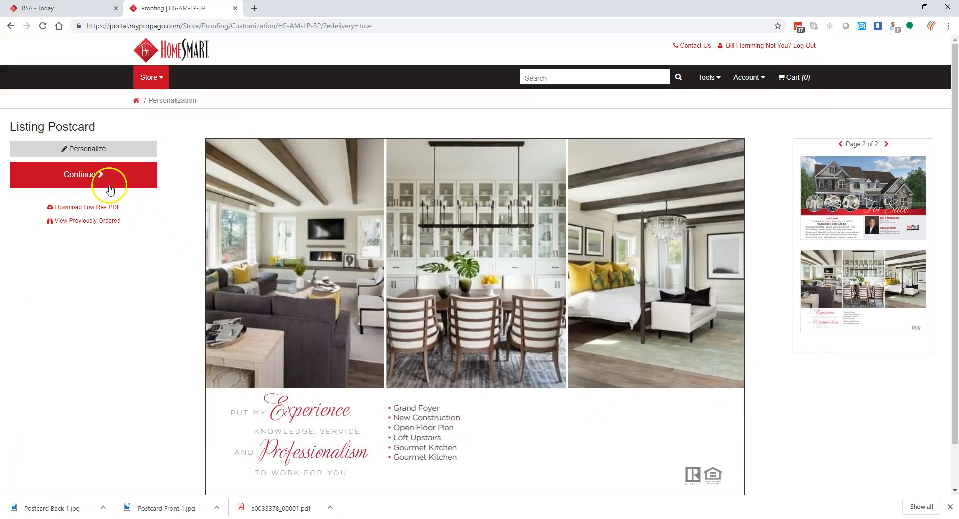
- Show the postcard front (Just Listed, $1,001,995, 4 BD/4.10 BA) and scroll through it
{"action": "left_click", "coordinate": [846, 190]}
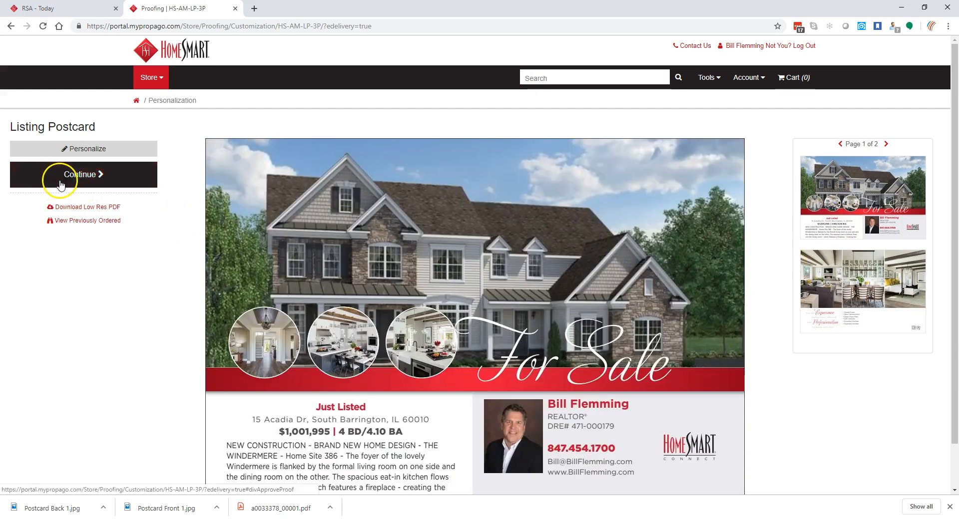
{"action": "scroll", "coordinate": [377, 340], "scroll_direction": "down", "scroll_amount": 1}
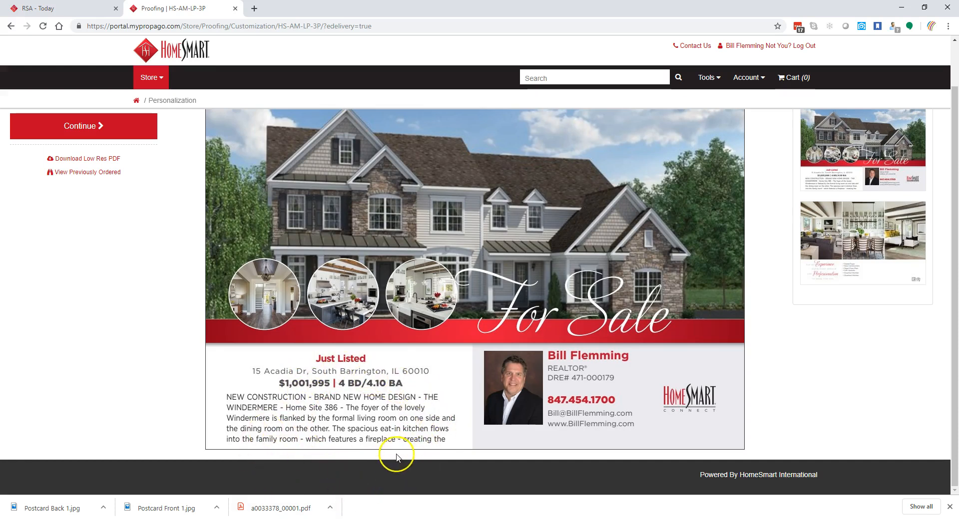
{"action": "scroll", "coordinate": [96, 212], "scroll_direction": "up", "scroll_amount": 1}
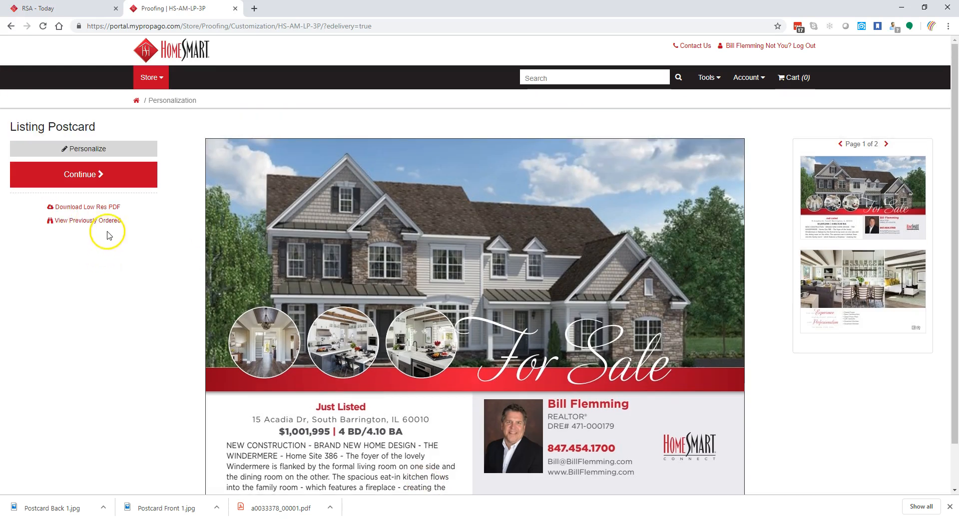
- In the Personalize form, delete the Description Paragraph text after 'fireplace'
{"action": "left_click", "coordinate": [102, 150]}
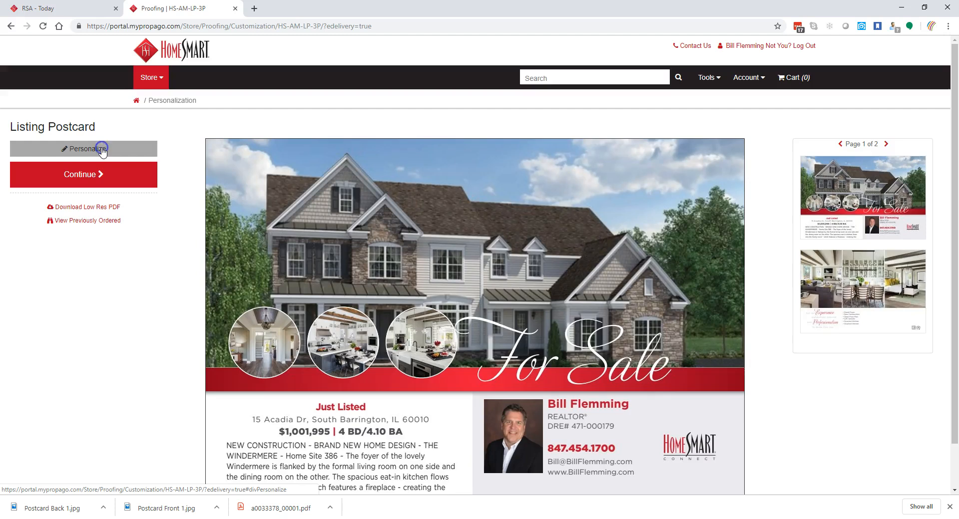
{"action": "scroll", "coordinate": [554, 291], "scroll_direction": "down", "scroll_amount": 2}
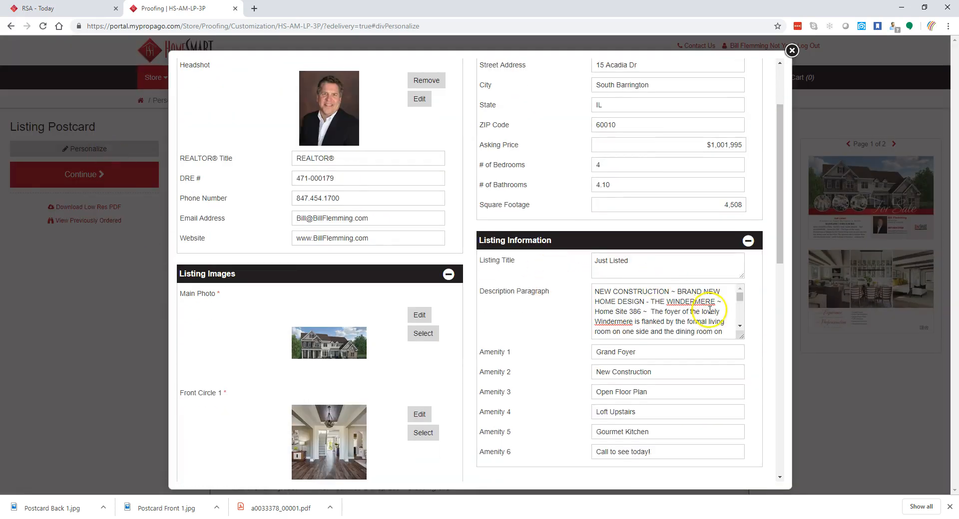
{"action": "left_click_drag", "start_coordinate": [740, 298], "coordinate": [742, 308]}
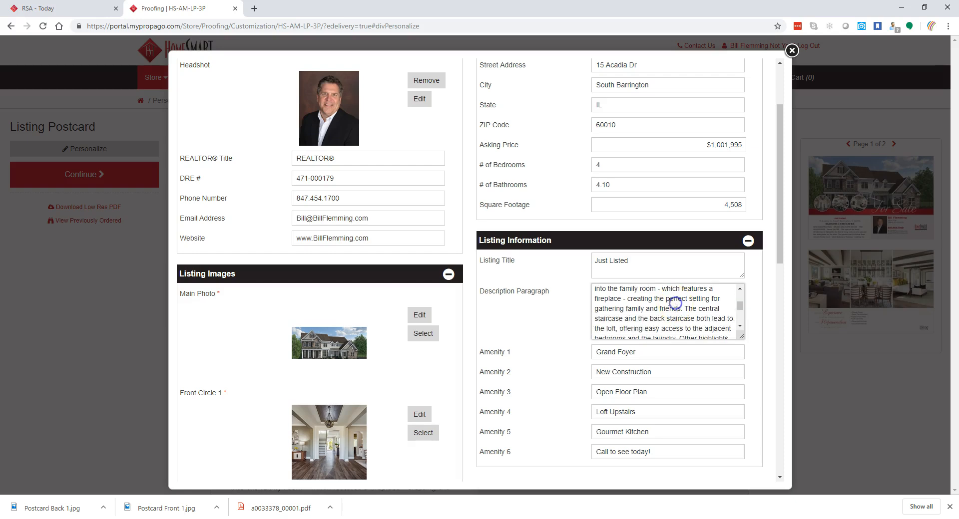
{"action": "left_click", "coordinate": [622, 299]}
{"action": "left_click_drag", "start_coordinate": [623, 298], "coordinate": [723, 338]}
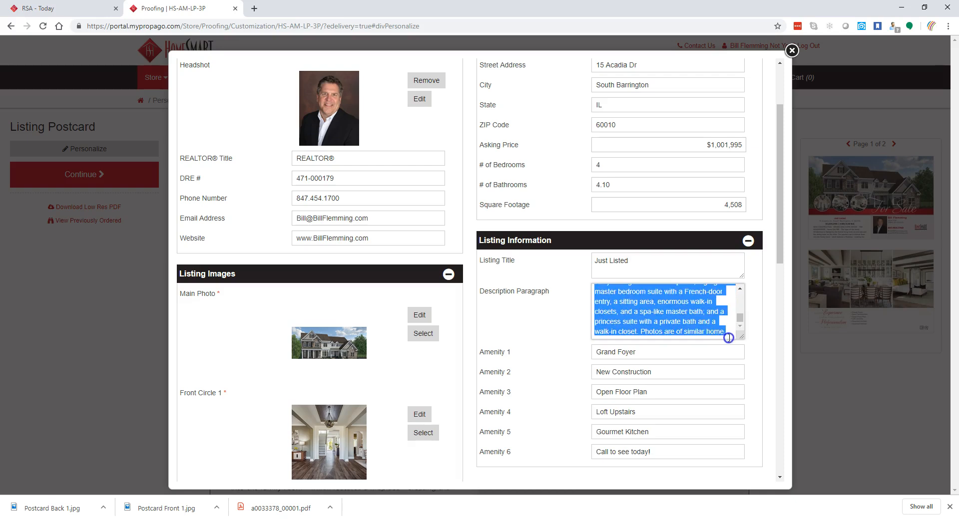
{"action": "key", "text": "BackSpace"}
- Finish the description at 'which features a fireplace.' and rebuild the proof
{"action": "scroll", "coordinate": [659, 315], "scroll_direction": "up", "scroll_amount": 3}
{"action": "scroll", "coordinate": [644, 317], "scroll_direction": "down", "scroll_amount": 3}
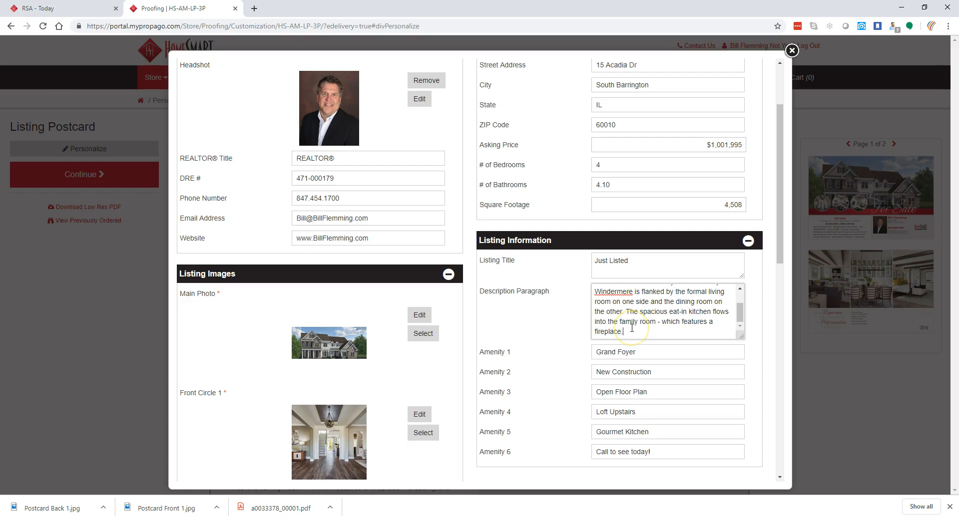
{"action": "left_click", "coordinate": [655, 337]}
{"action": "key", "text": "ctrl+a"}
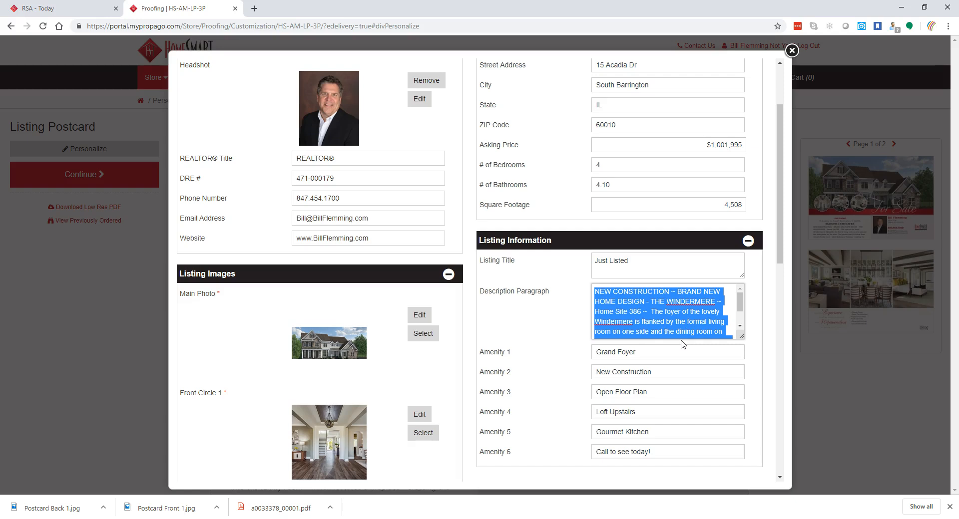
{"action": "left_click", "coordinate": [741, 303]}
{"action": "left_click", "coordinate": [663, 310]}
{"action": "mouse_move", "coordinate": [741, 300]}
{"action": "left_mouse_down"}
{"action": "mouse_move", "coordinate": [742, 313]}
{"action": "mouse_move", "coordinate": [739, 293]}
{"action": "left_mouse_up"}
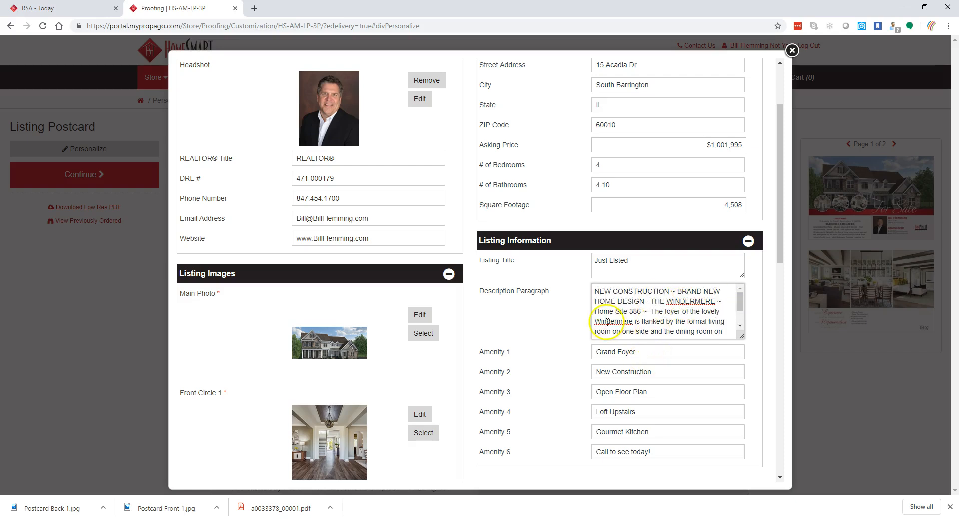
{"action": "scroll", "coordinate": [630, 291], "scroll_direction": "down", "scroll_amount": 5}
{"action": "scroll", "coordinate": [630, 291], "scroll_direction": "down", "scroll_amount": 10}
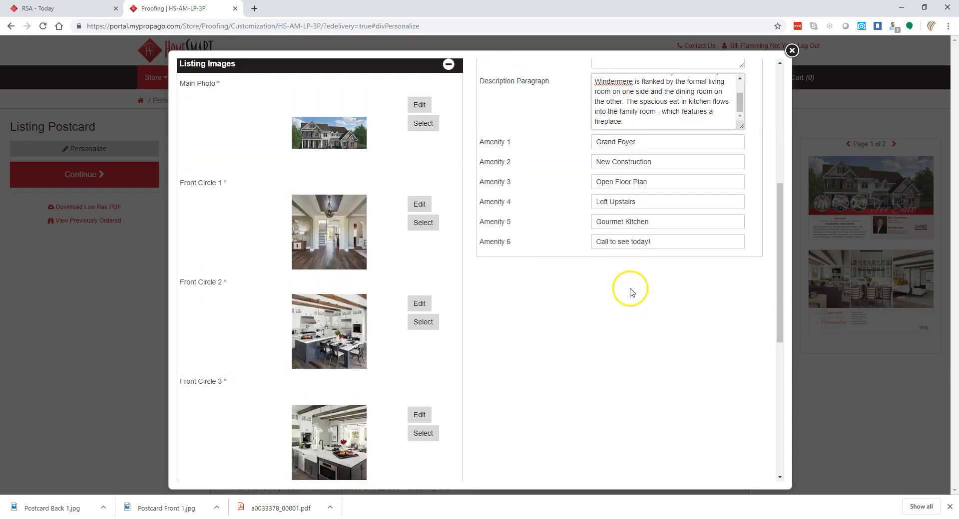
{"action": "left_click", "coordinate": [744, 469]}
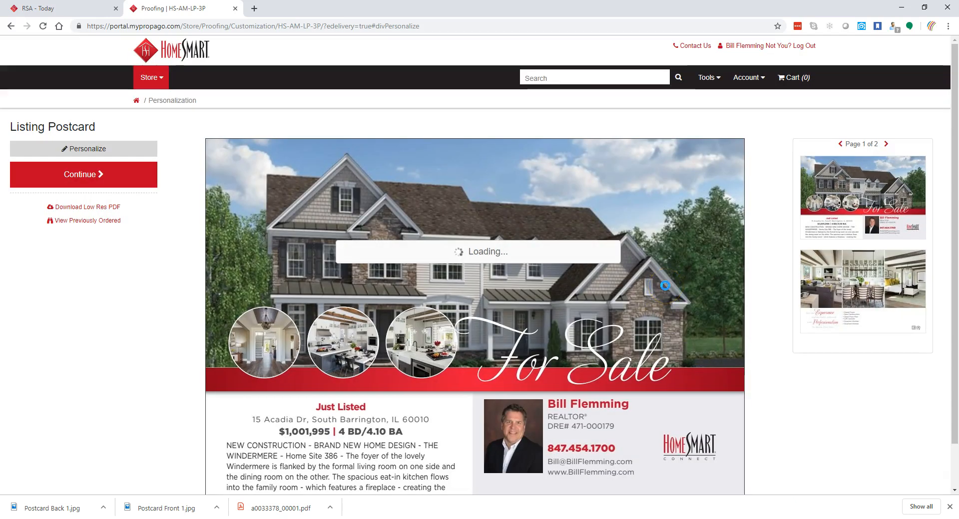
- Review the rebuilt front proof ending at 'which features a fireplace.' and continue to approval
{"action": "scroll", "coordinate": [651, 307], "scroll_direction": "down", "scroll_amount": 1}
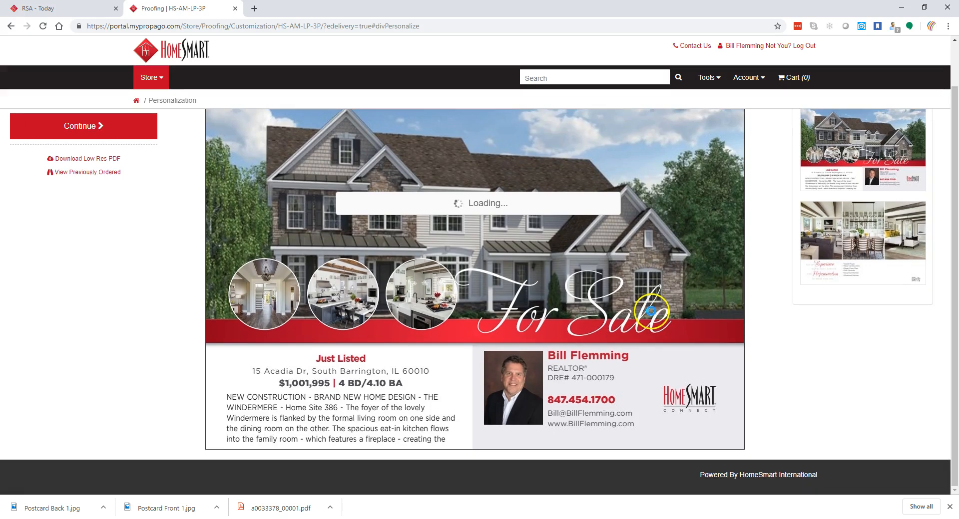
{"action": "scroll", "coordinate": [651, 311], "scroll_direction": "up", "scroll_amount": 1}
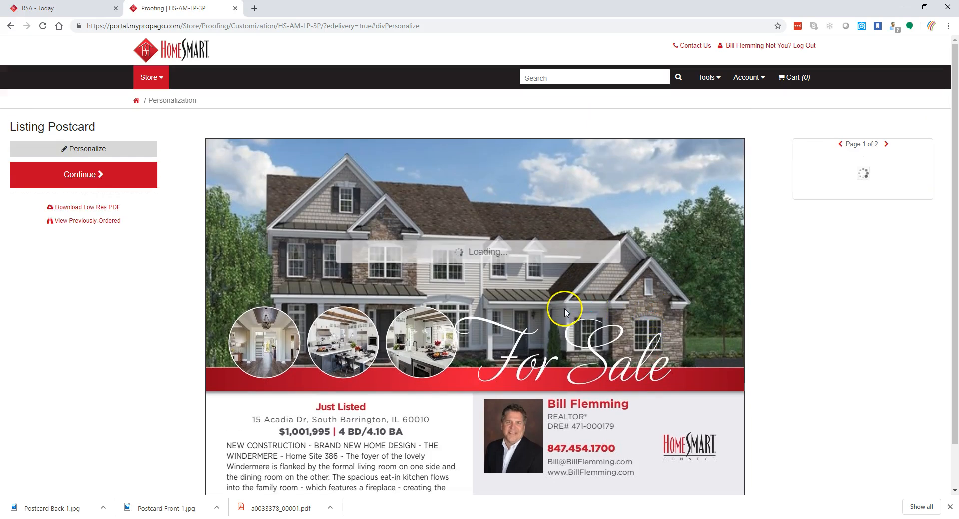
{"action": "scroll", "coordinate": [399, 345], "scroll_direction": "down", "scroll_amount": 1}
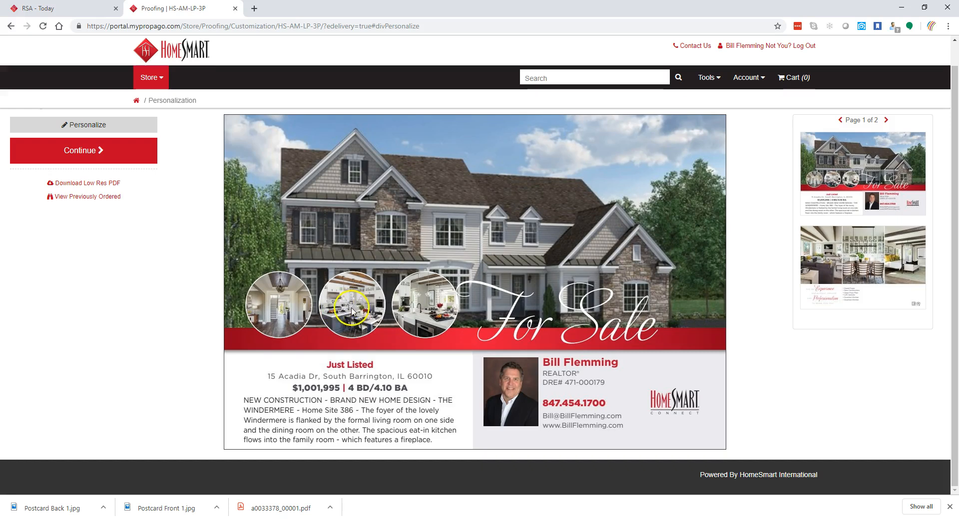
{"action": "left_click", "coordinate": [462, 235]}
{"action": "left_click", "coordinate": [85, 155]}
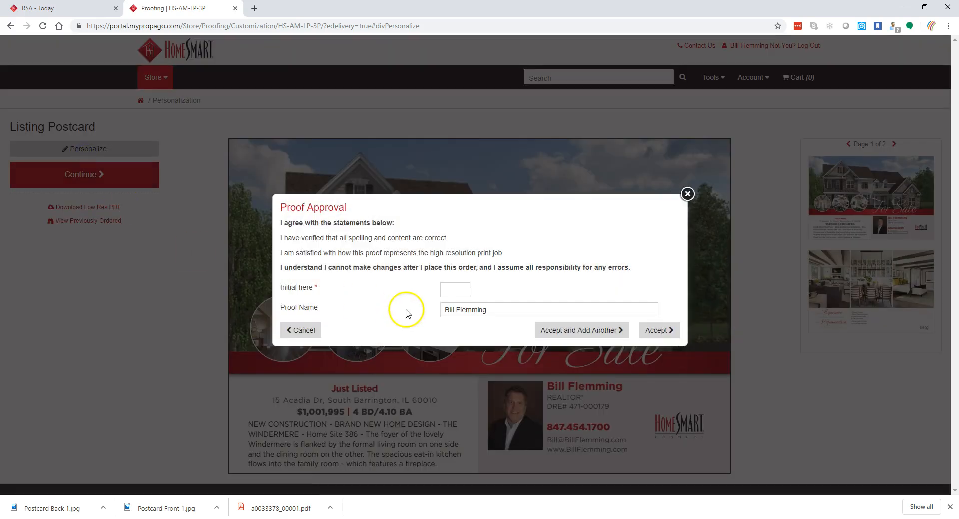
- Approve the proof with the agent's initials, adding the Listing Postcard to the cart
{"action": "left_click", "coordinate": [450, 284]}
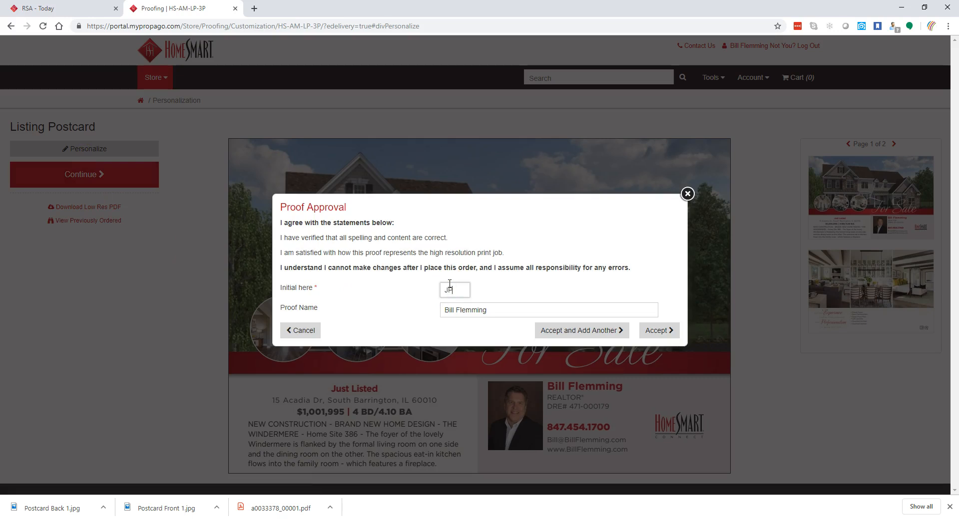
{"action": "key", "text": "Tab"}
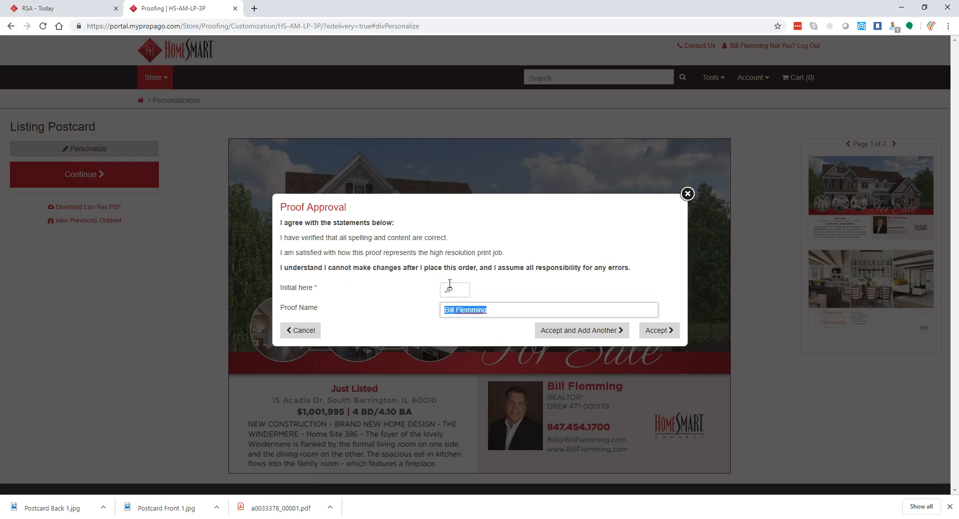
{"action": "left_click", "coordinate": [655, 332]}
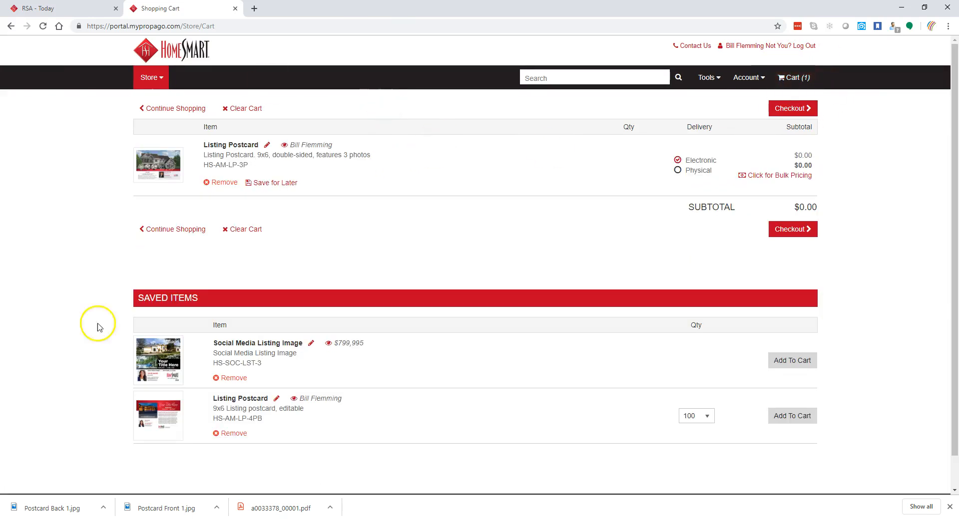
- Move the HS-AM-LP-3P postcard to Saved Items, back into the cart, then check out
{"action": "left_click", "coordinate": [271, 193]}
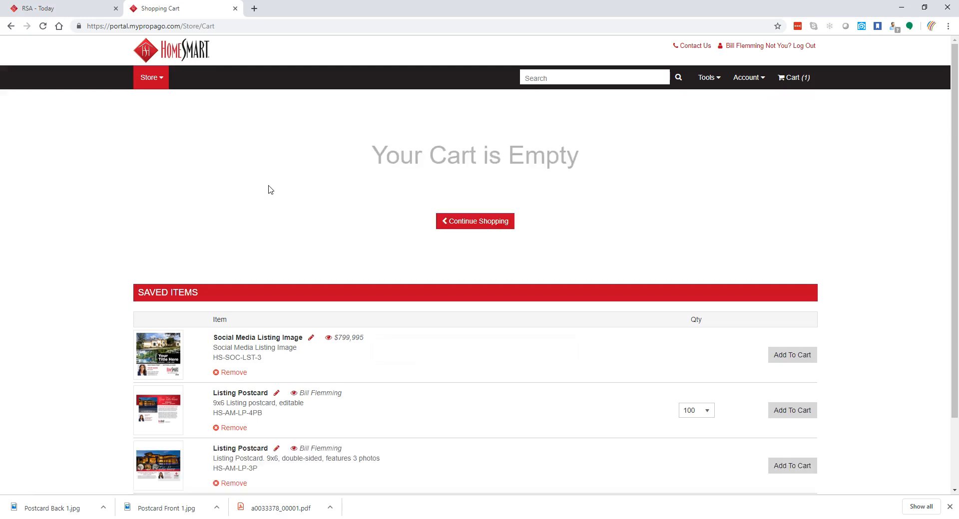
{"action": "scroll", "coordinate": [270, 380], "scroll_direction": "down", "scroll_amount": 2}
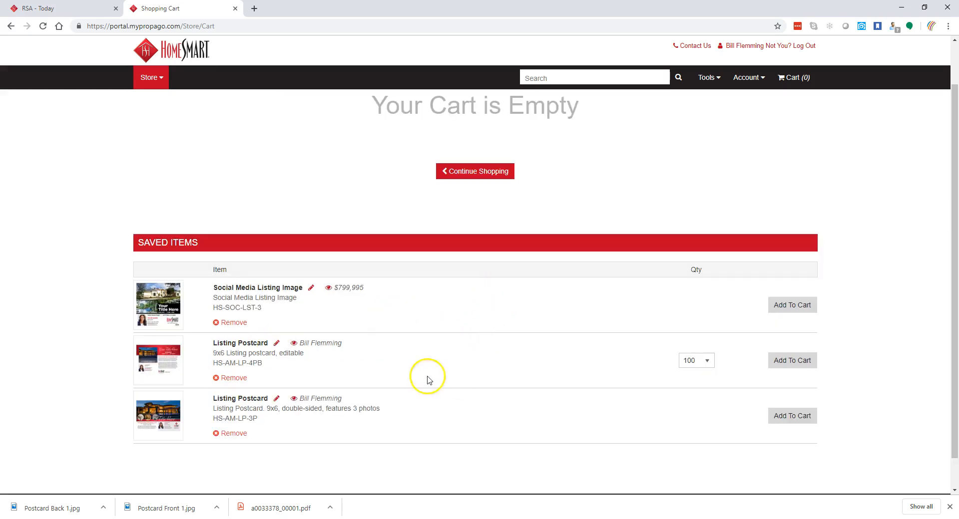
{"action": "left_click", "coordinate": [796, 422]}
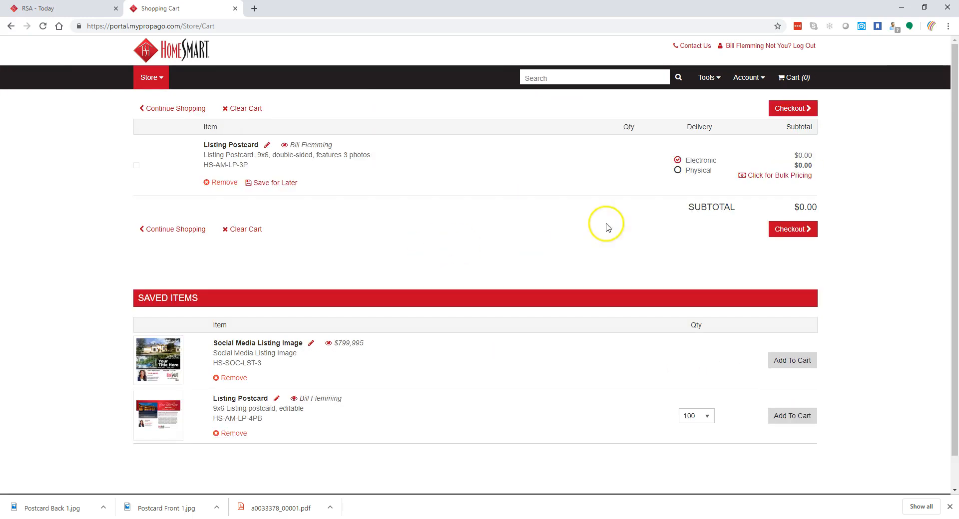
{"action": "left_click", "coordinate": [794, 230]}
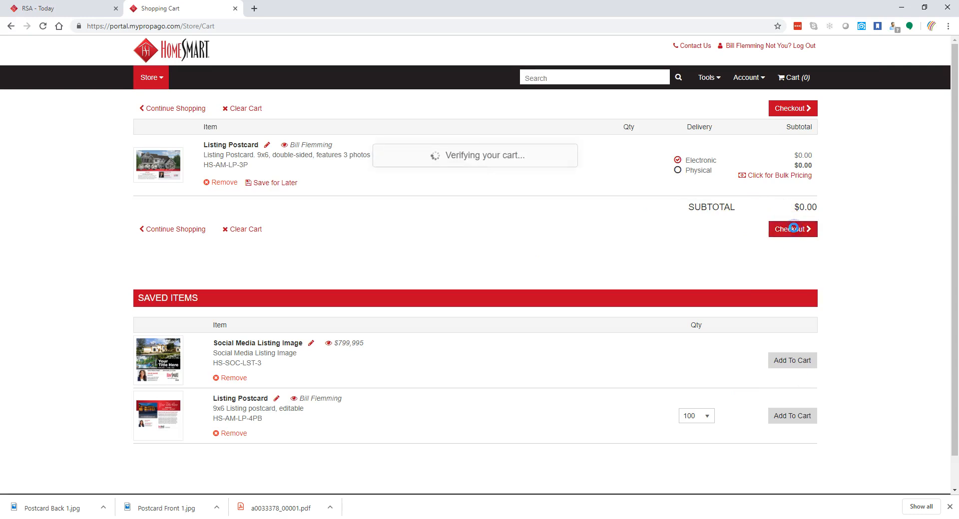
- At checkout, autofill the alternative email and billing address from the saved contact, then continue to order review
{"action": "left_click", "coordinate": [794, 228]}
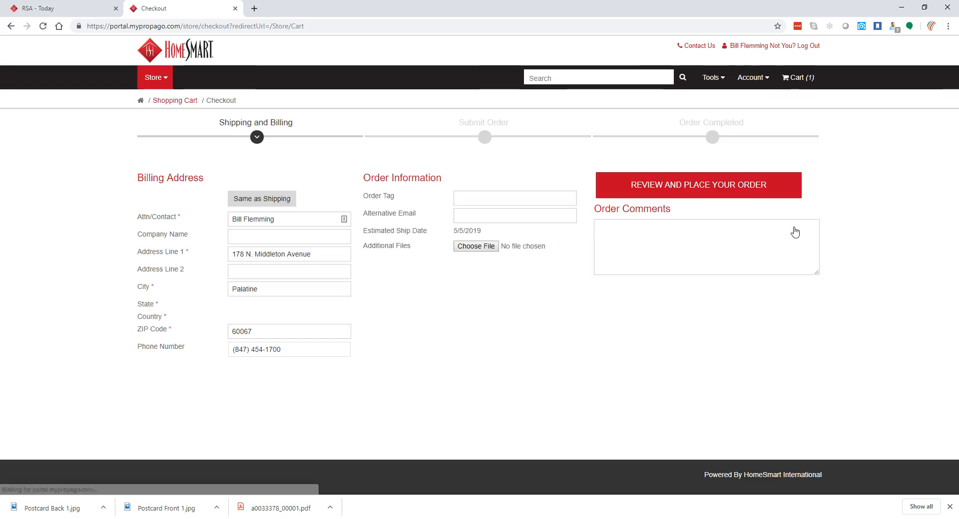
{"action": "left_click", "coordinate": [478, 217]}
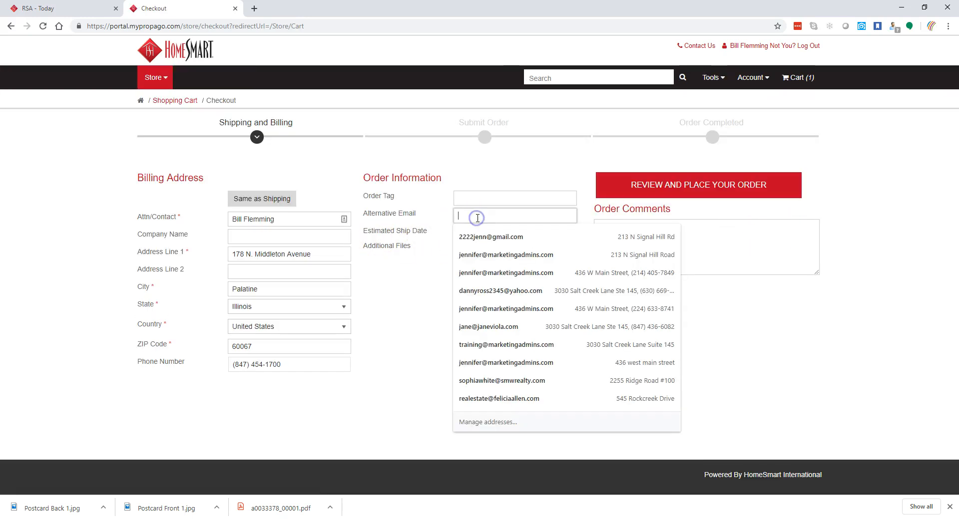
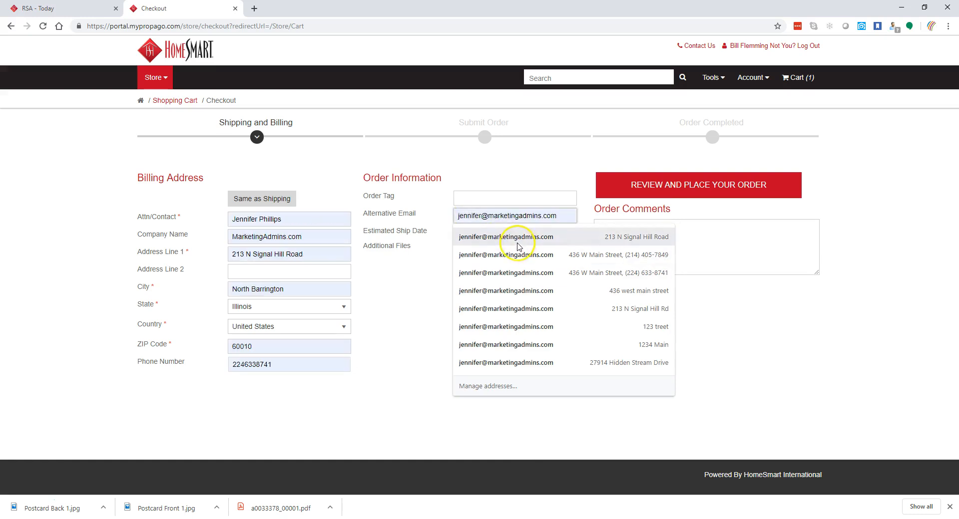
{"action": "left_click", "coordinate": [513, 240]}
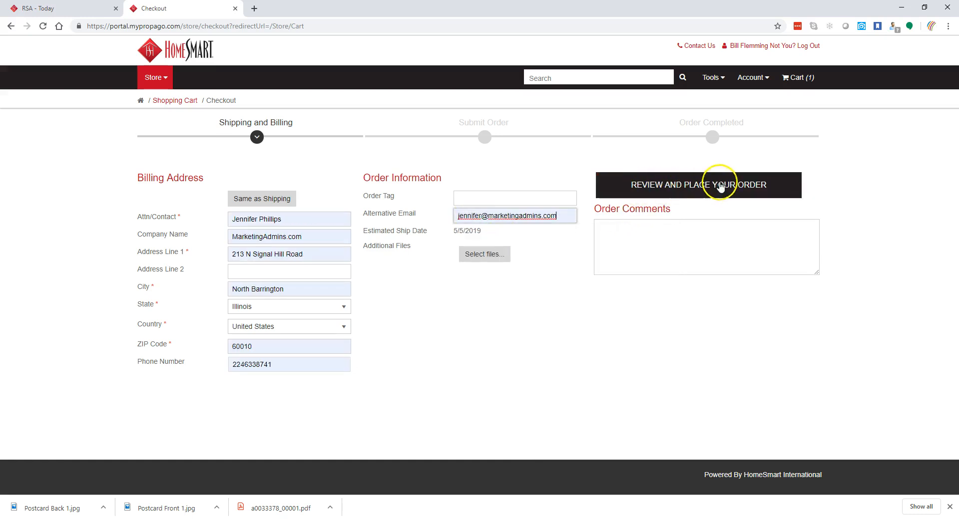
{"action": "left_click", "coordinate": [693, 186]}
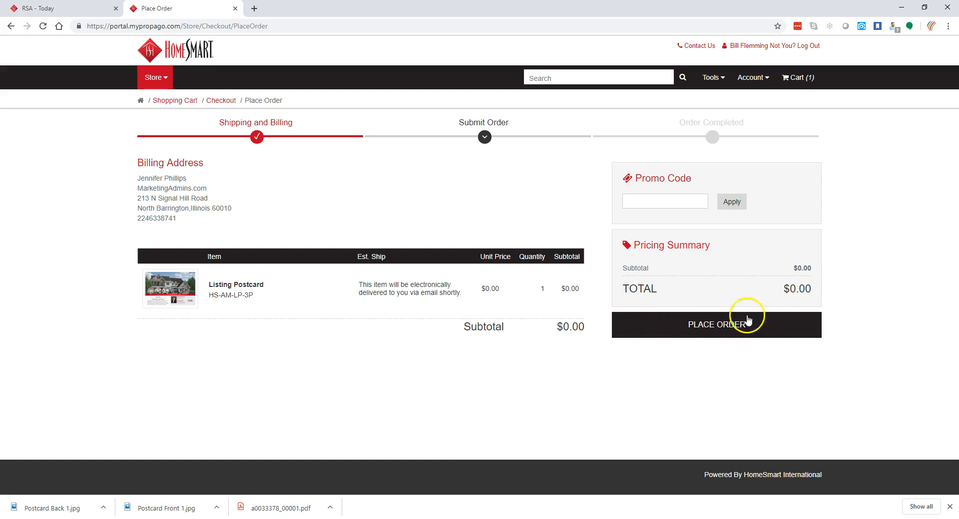
- Place the order for the Listing Postcard HS-AM-LP-3P, quantity 1, at a $0.00 total
{"action": "left_click", "coordinate": [711, 322]}
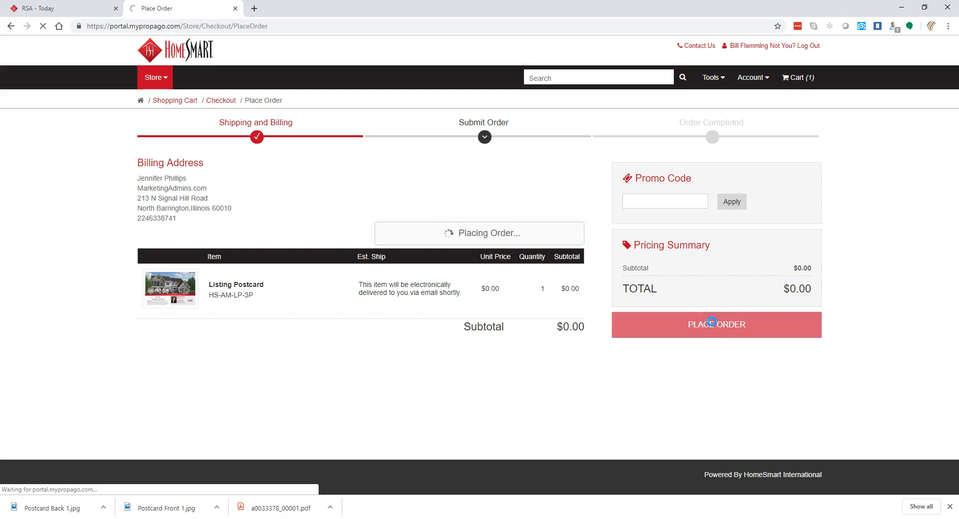